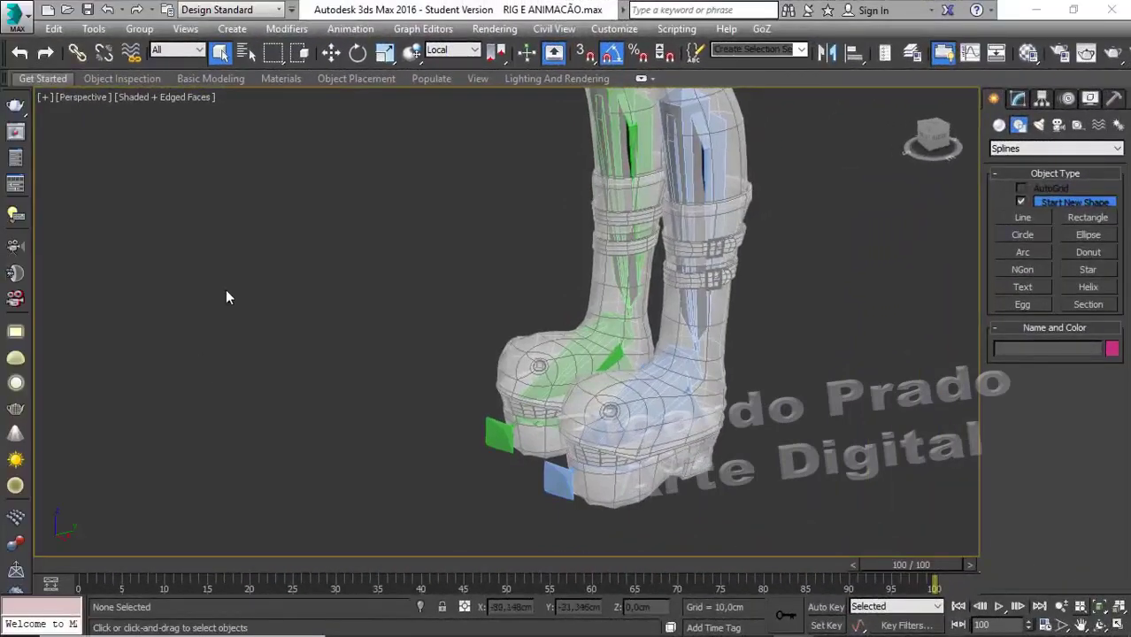
Step: Frame the whole character and turn the view to face it front-on
scroll(468, 314, down, 4)
scroll(468, 314, down, 3)
mouse_move(387, 253)
middle_down()
mouse_move(477, 359)
mouse_move(535, 370)
middle_up()
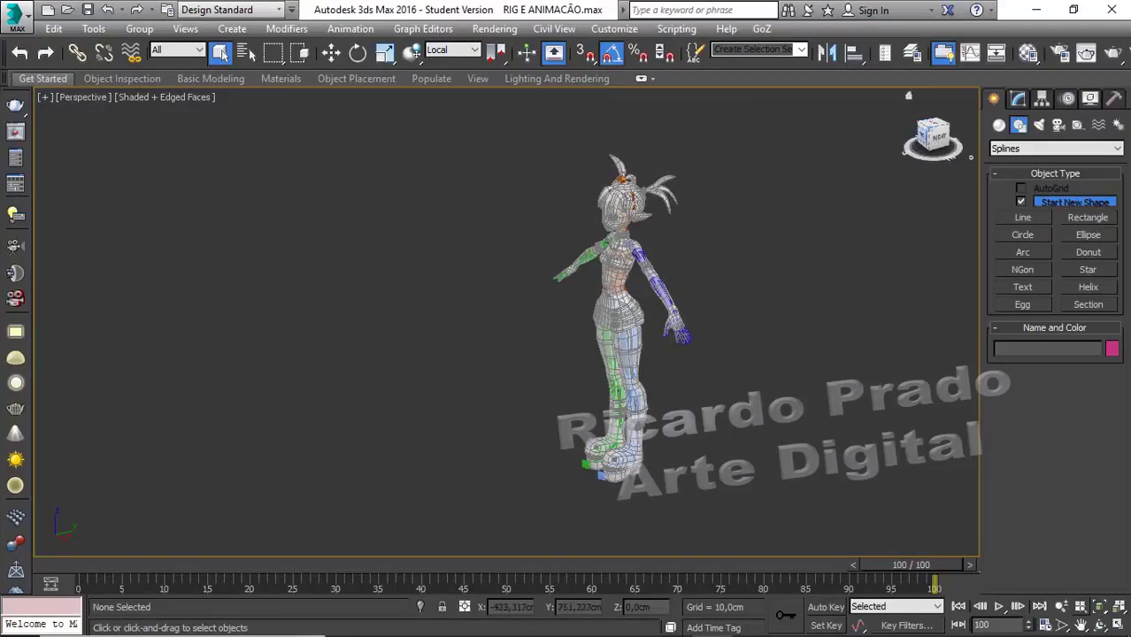
click(926, 136)
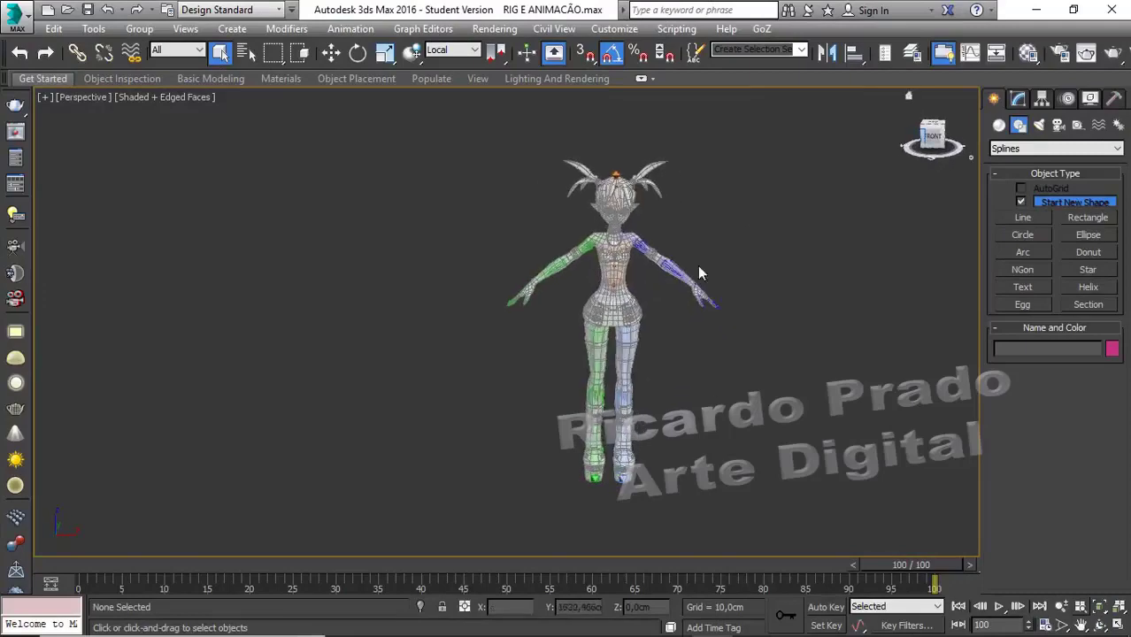
Step: Zoom and pan to centre the view on the torso and arms
scroll(619, 270, up, 5)
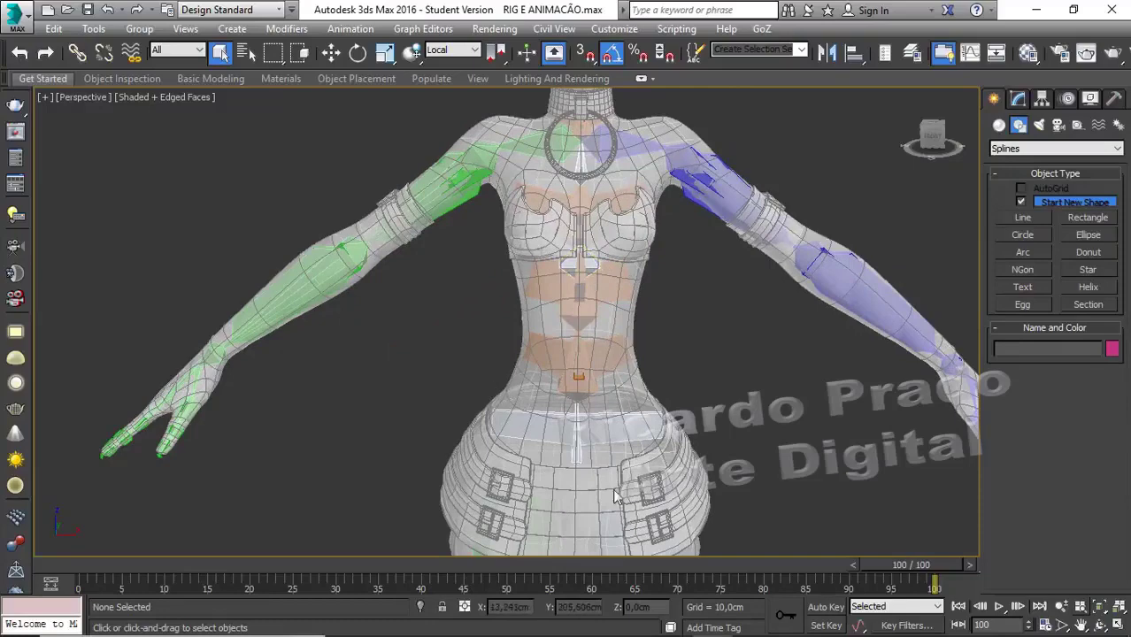
scroll(617, 495, down, 3)
scroll(537, 450, down, 2)
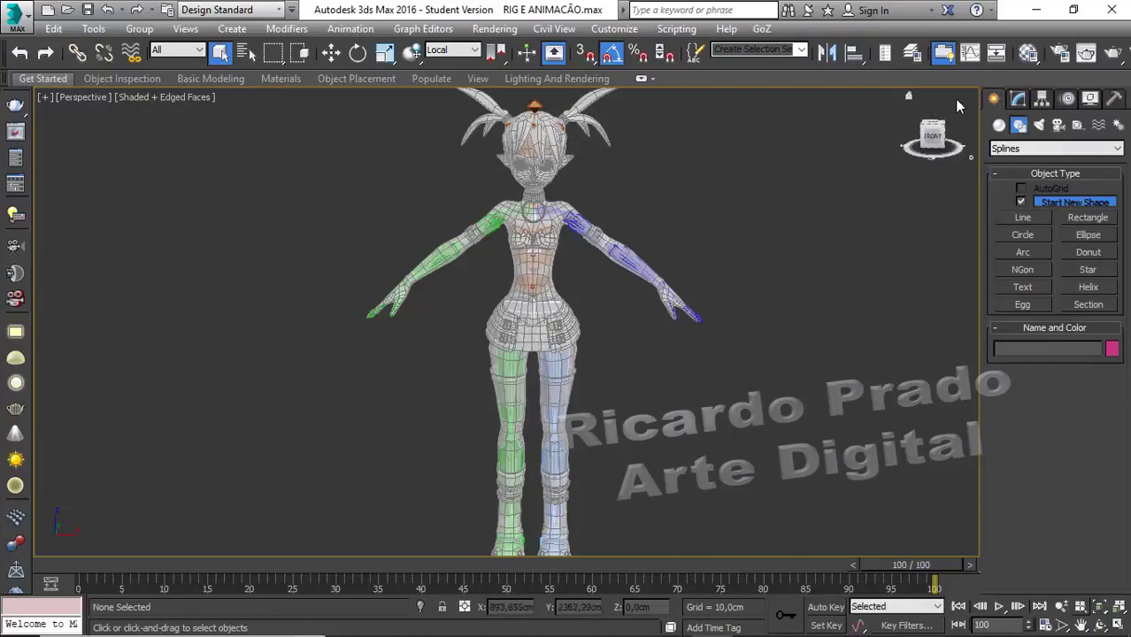
scroll(643, 378, up, 5)
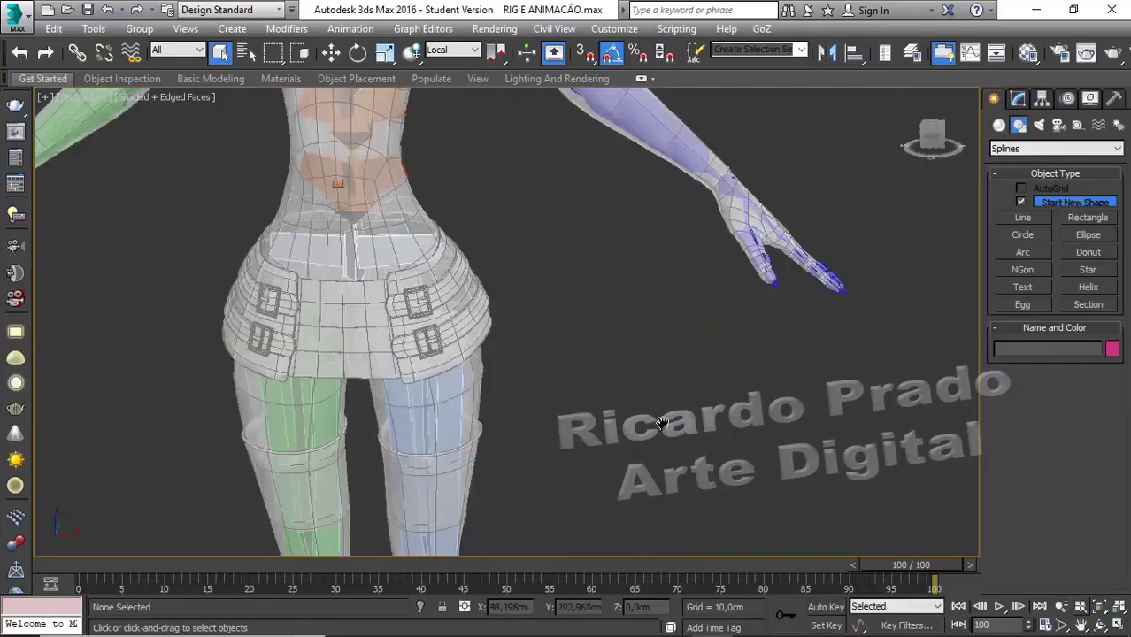
mouse_move(644, 378)
middle_down()
mouse_move(755, 531)
mouse_move(745, 427)
middle_up()
scroll(745, 427, down, 4)
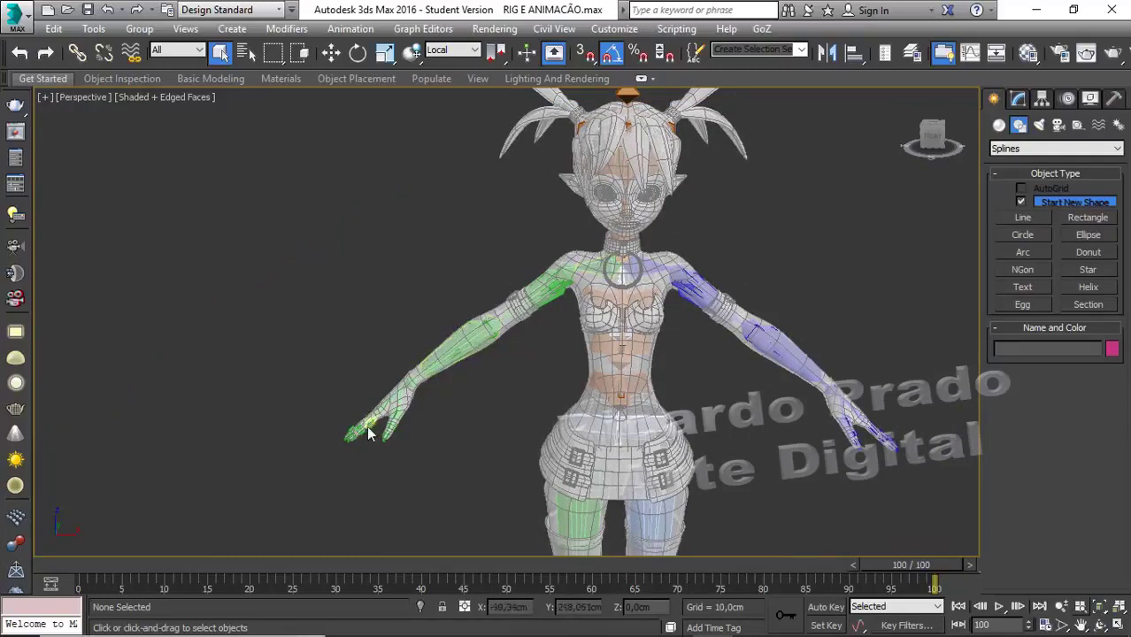
Step: Check Bone Parameters for the right clavicle, upper arm and forearm bones
click(584, 266)
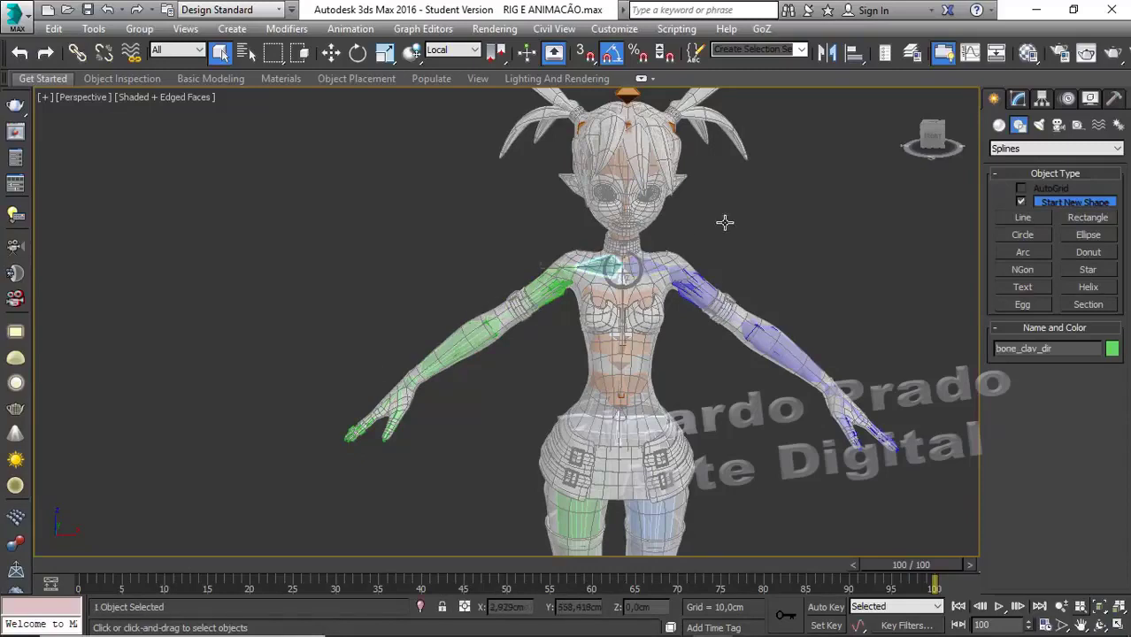
click(1020, 100)
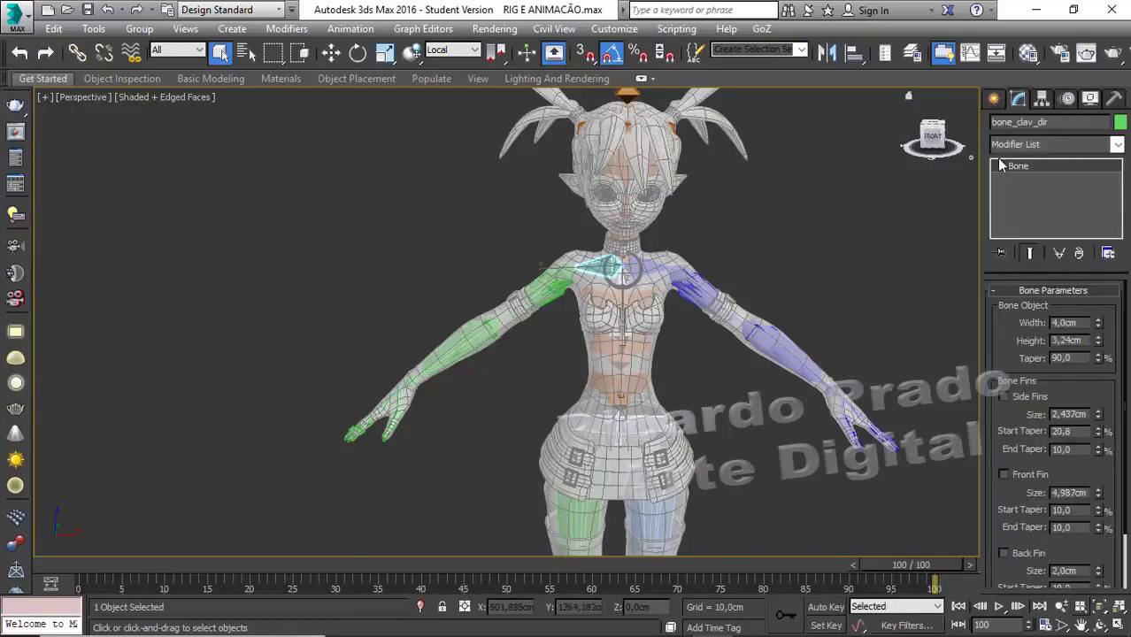
click(535, 287)
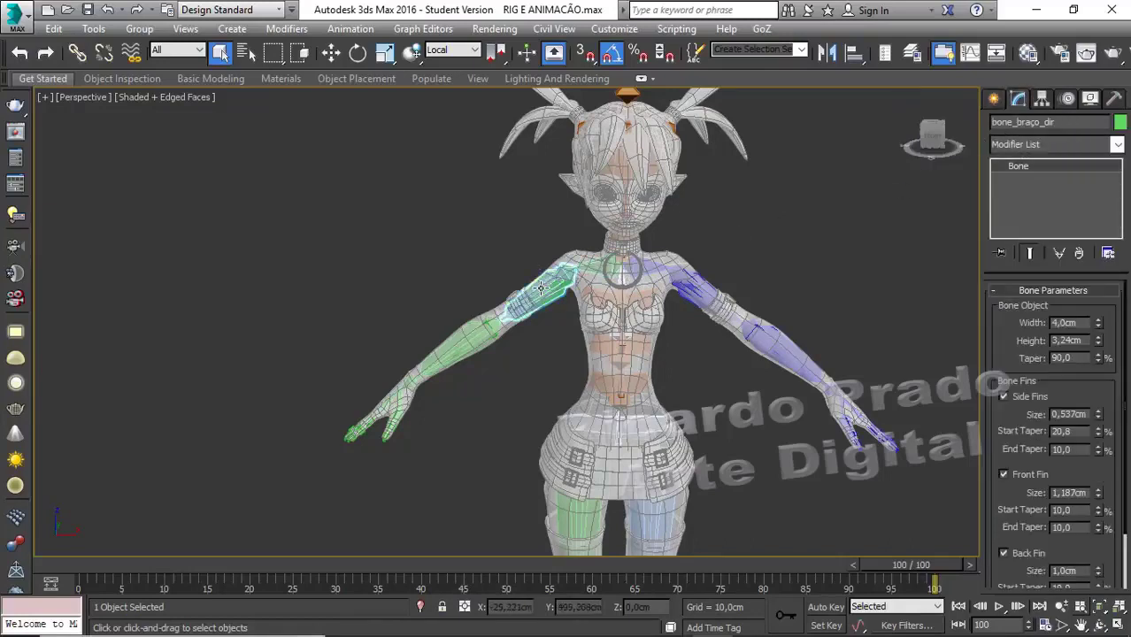
click(455, 345)
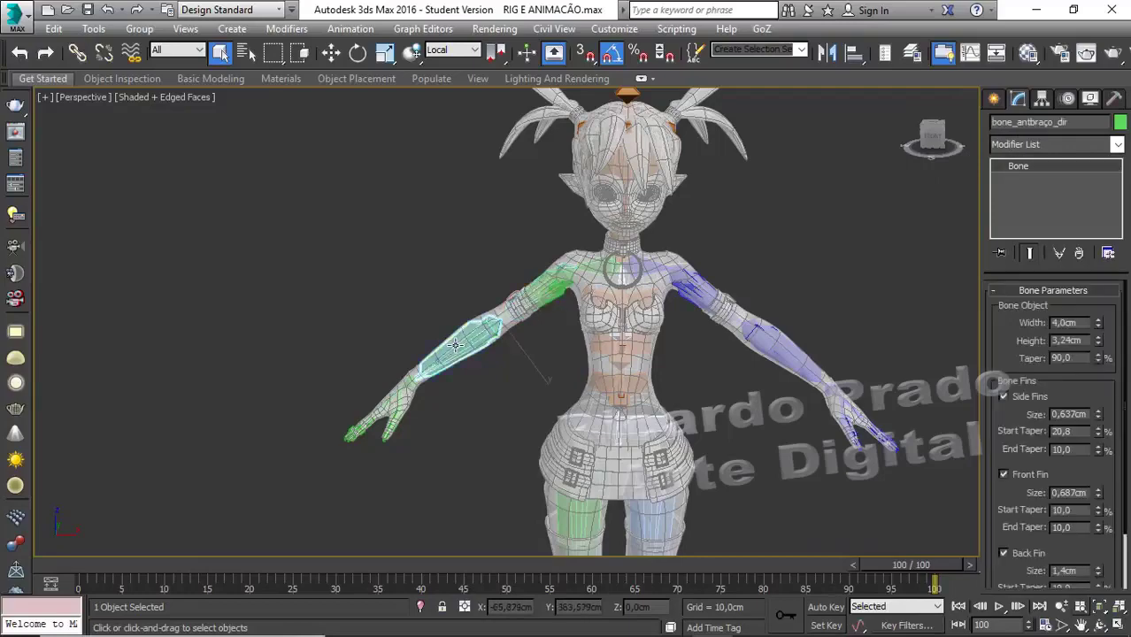
Step: Step through the palm and thumb bones down to the thumb-tip end bone
scroll(430, 398, up, 3)
scroll(432, 398, up, 5)
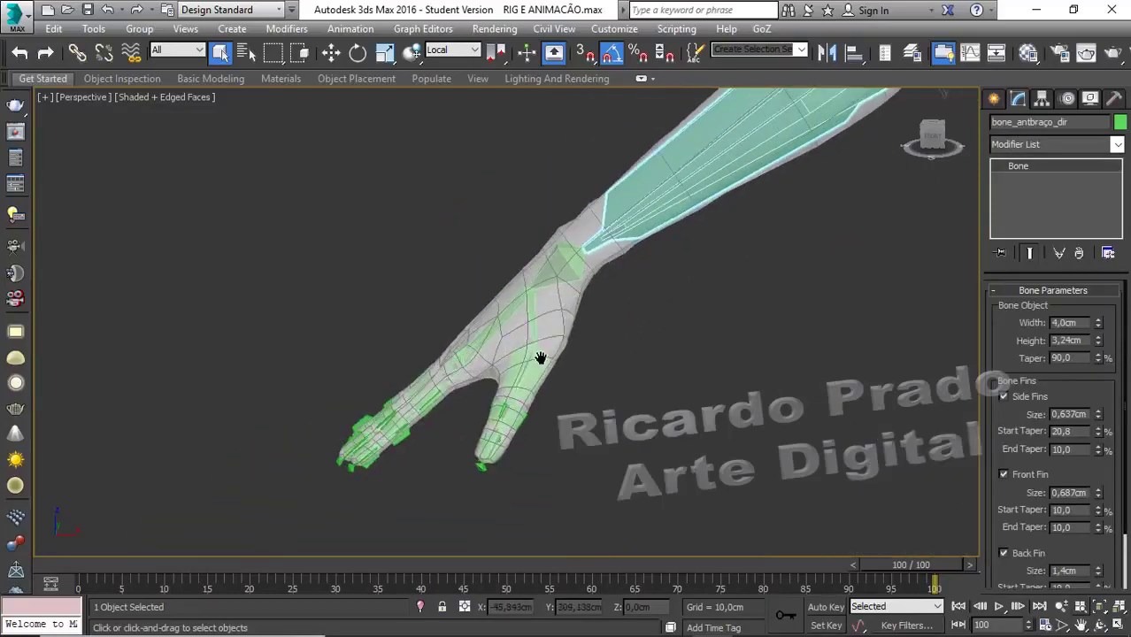
click(532, 315)
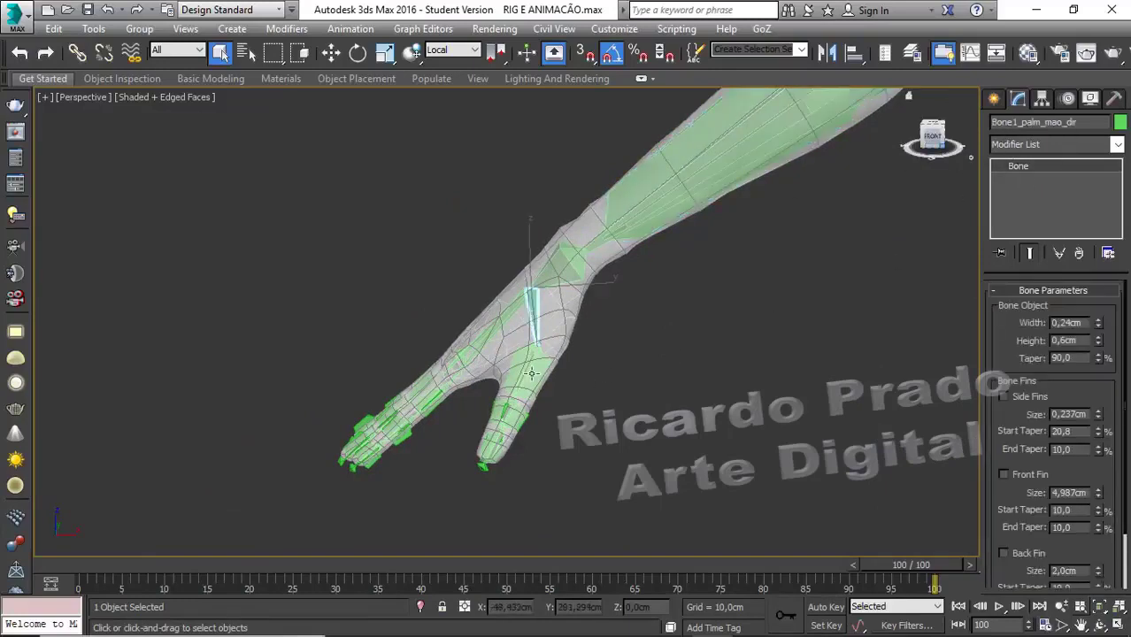
key(Page_Down)
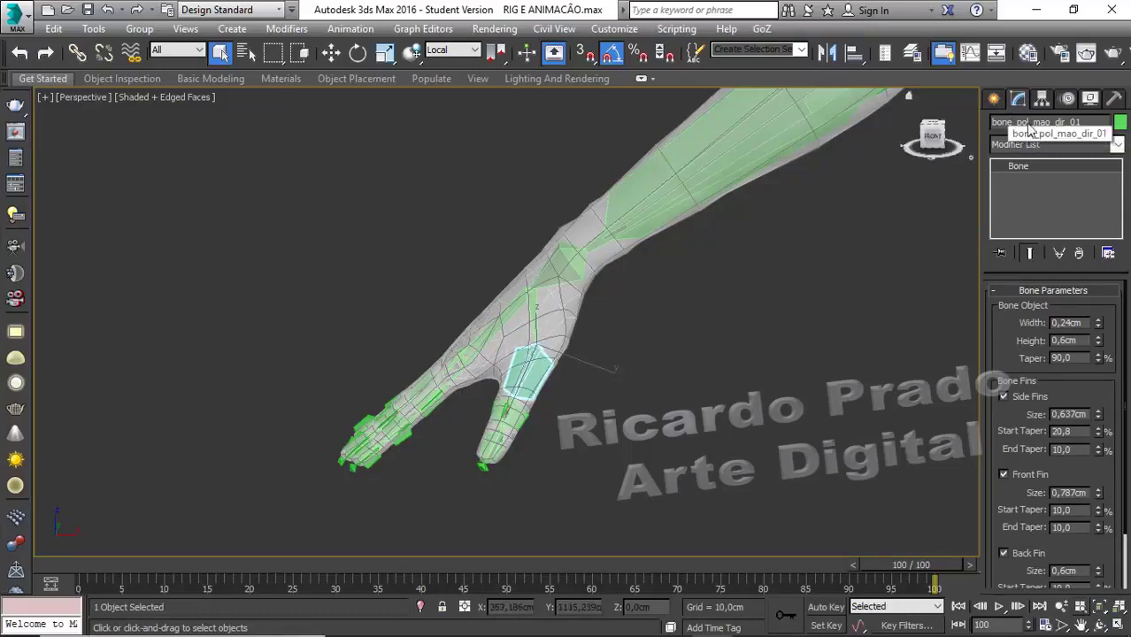
click(508, 410)
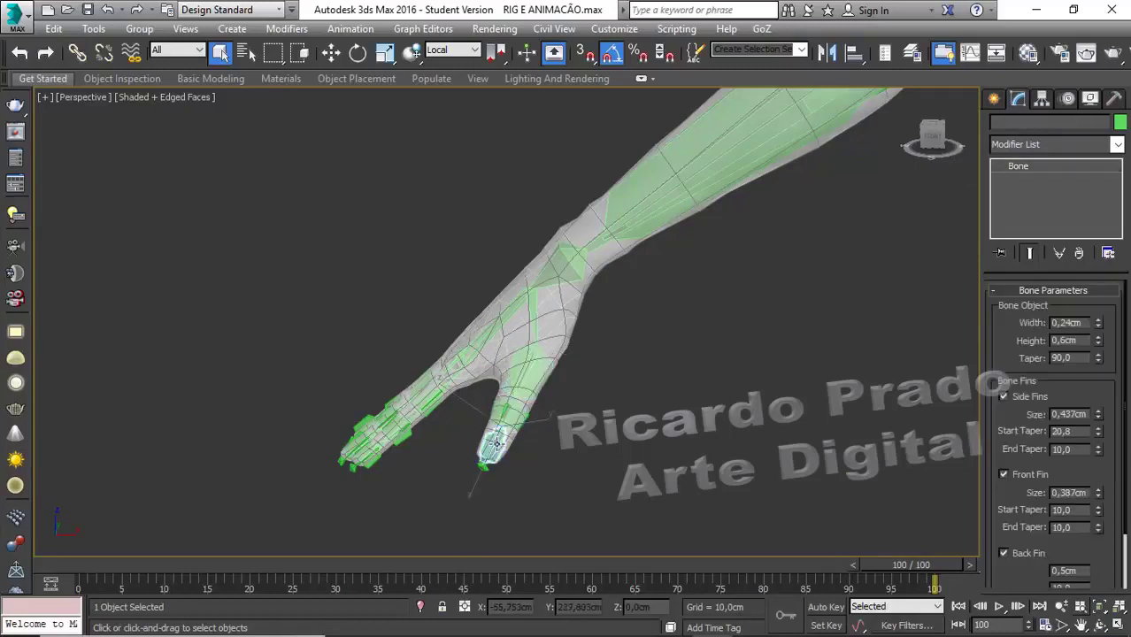
click(482, 467)
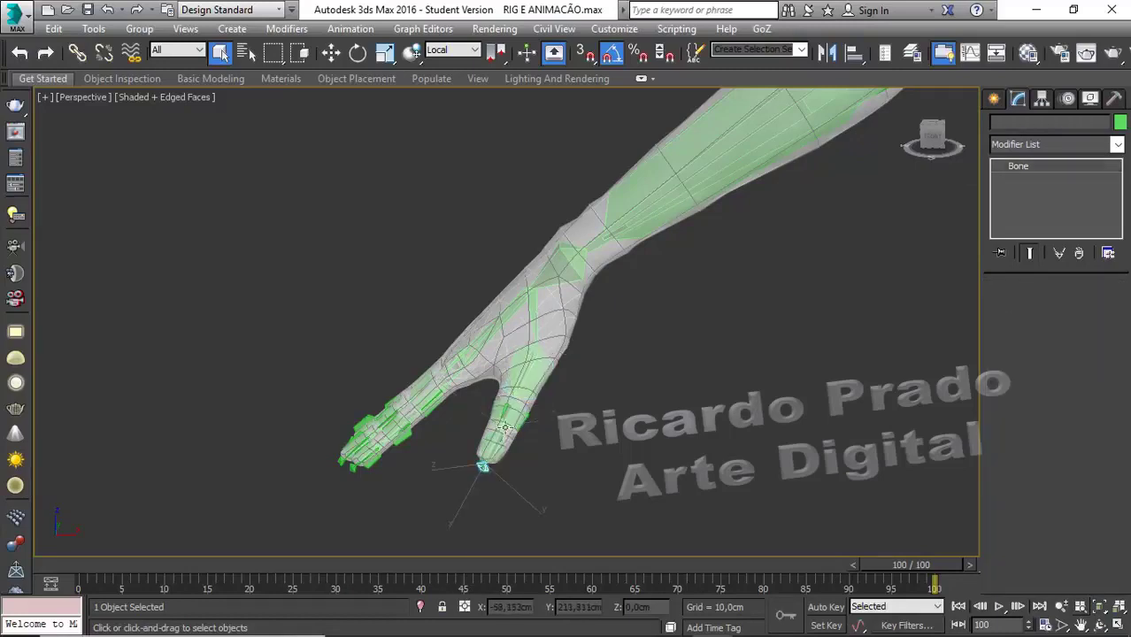
Step: Pan and zoom to centre the whole character in the Perspective view
scroll(846, 326, down, 4)
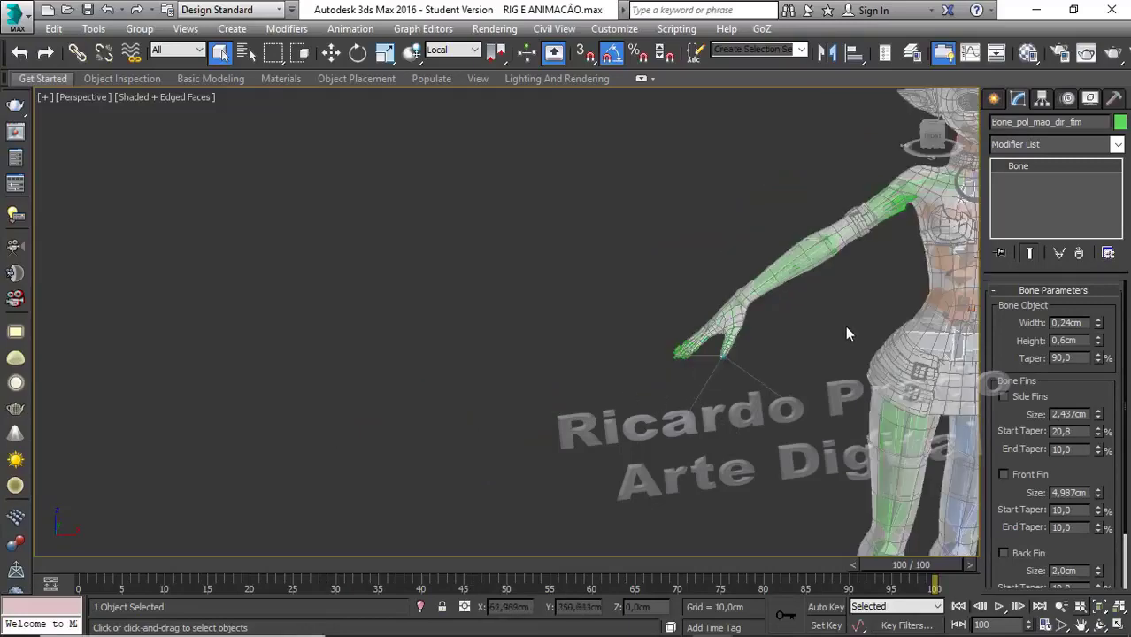
middle_drag(846, 325, 454, 391)
scroll(454, 391, up, 1)
scroll(538, 386, up, 3)
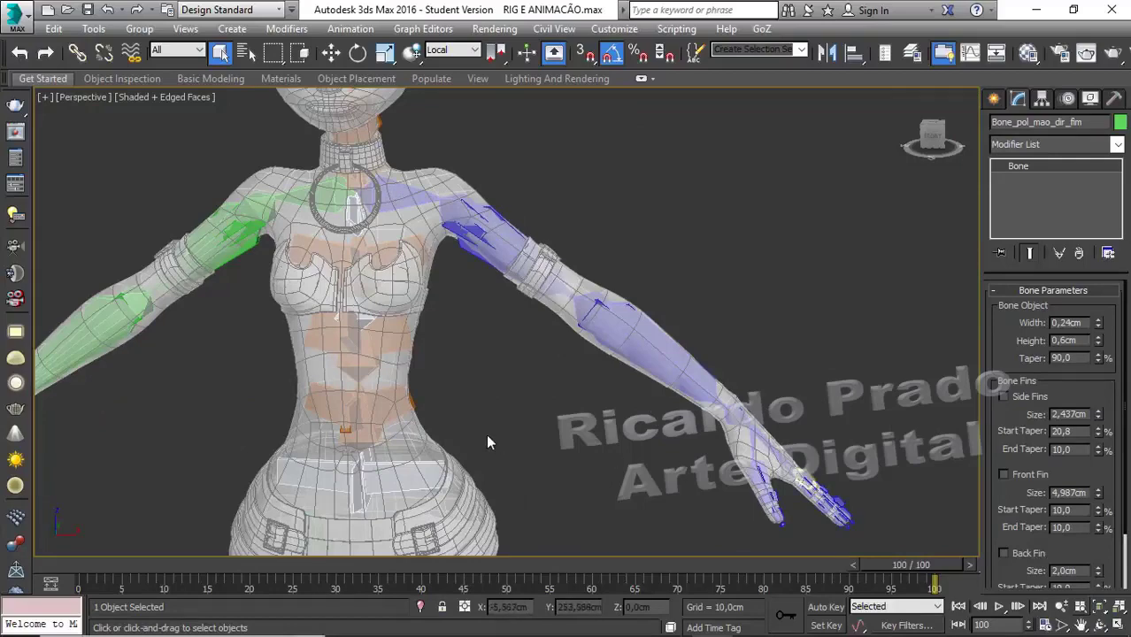
scroll(487, 443, down, 3)
middle_drag(488, 442, 707, 445)
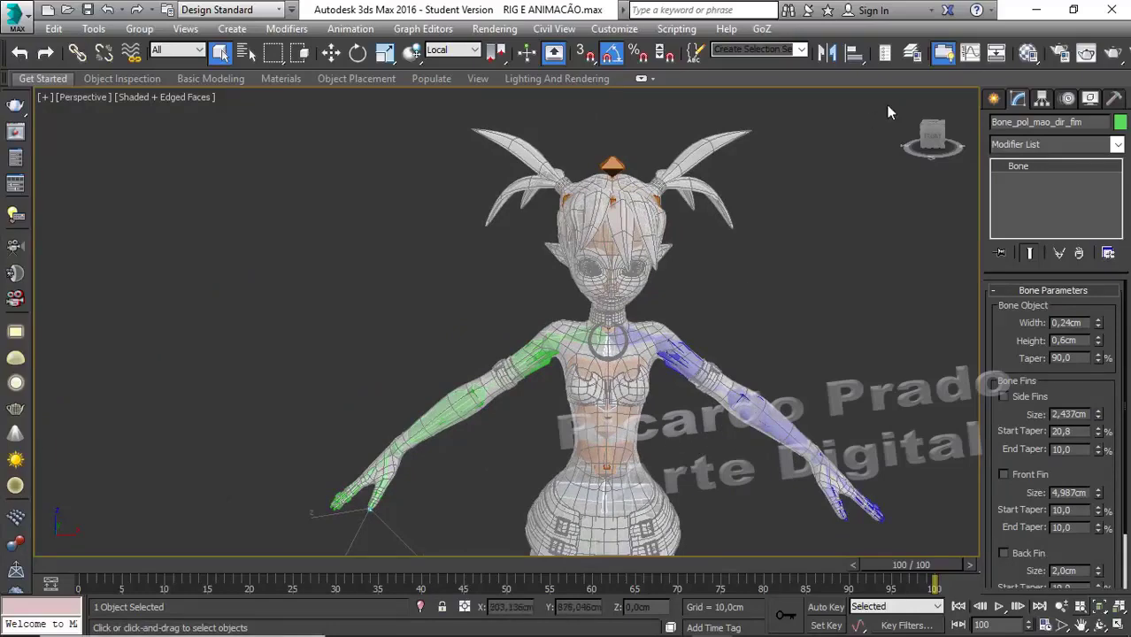
Step: Orbit slightly from above and frame the full character including the legs
alt+middle_drag(866, 195, 751, 357)
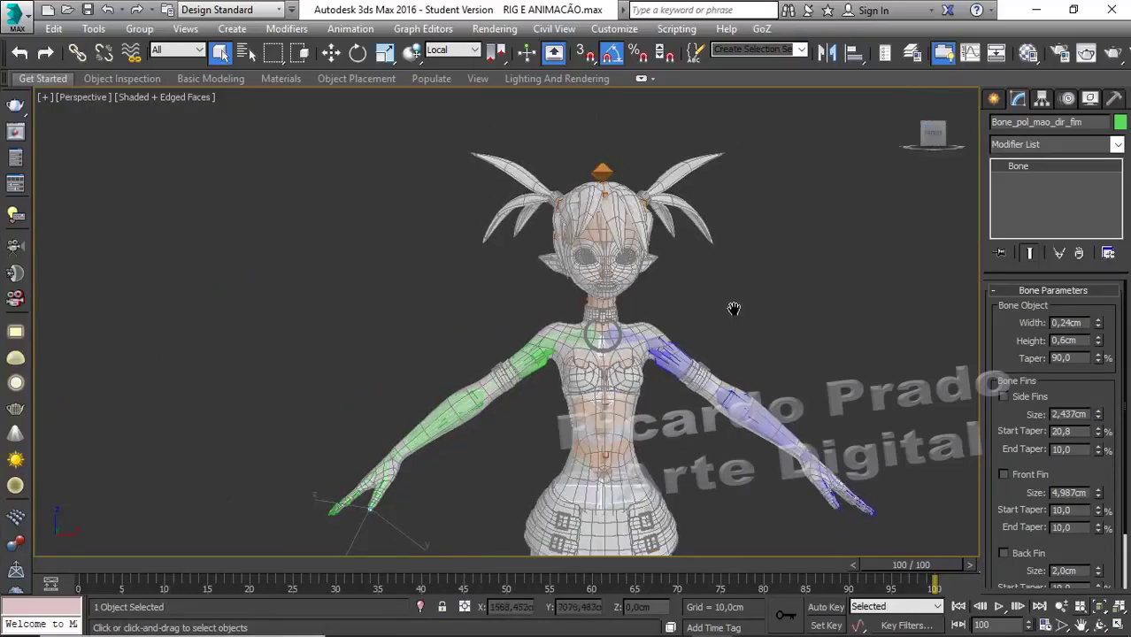
scroll(730, 240, down, 2)
mouse_move(730, 240)
alt+middle_down()
mouse_move(690, 452)
mouse_move(670, 340)
alt+middle_up()
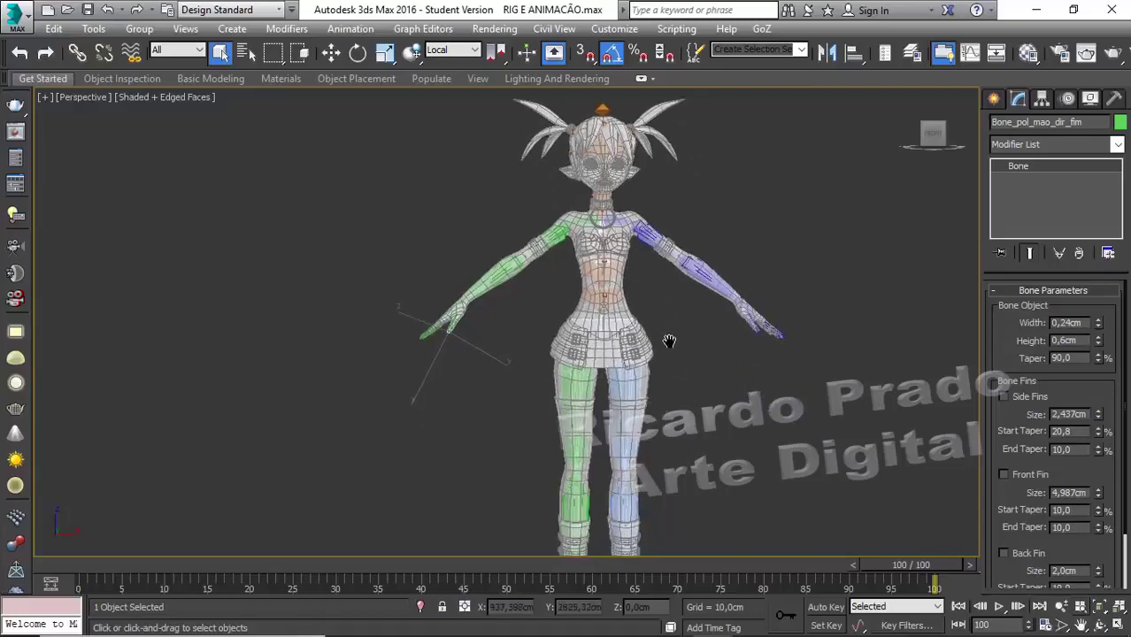
scroll(703, 350, down, 2)
scroll(707, 367, down, 1)
scroll(707, 363, up, 1)
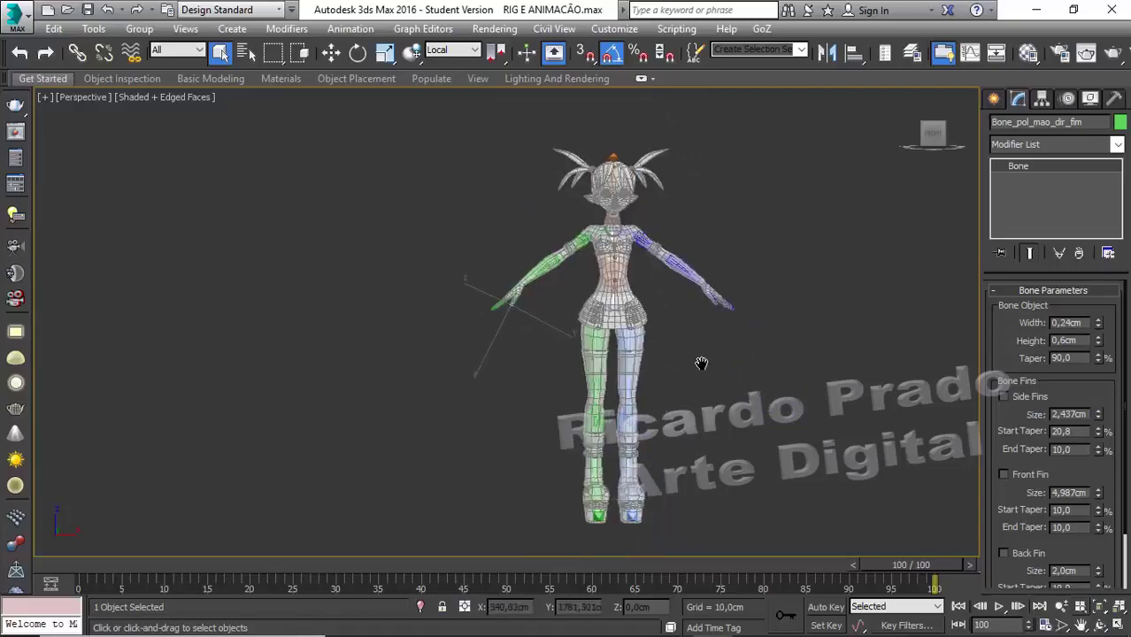
scroll(699, 354, up, 2)
scroll(690, 349, down, 1)
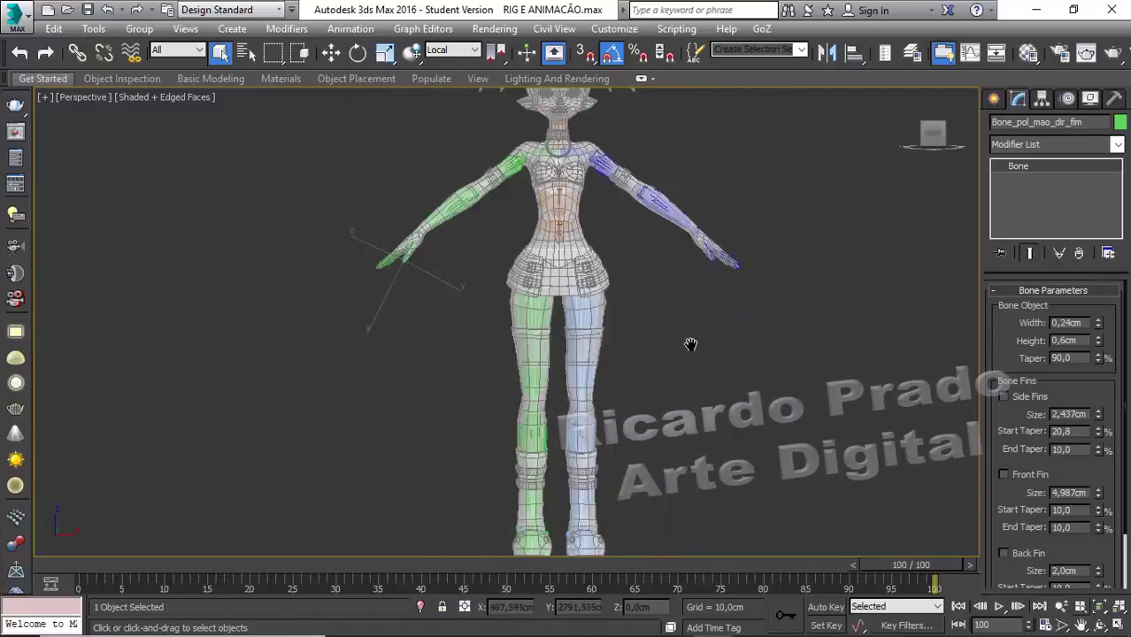
Step: Return to the front view, deselect the bone, and orbit to look from below
click(934, 136)
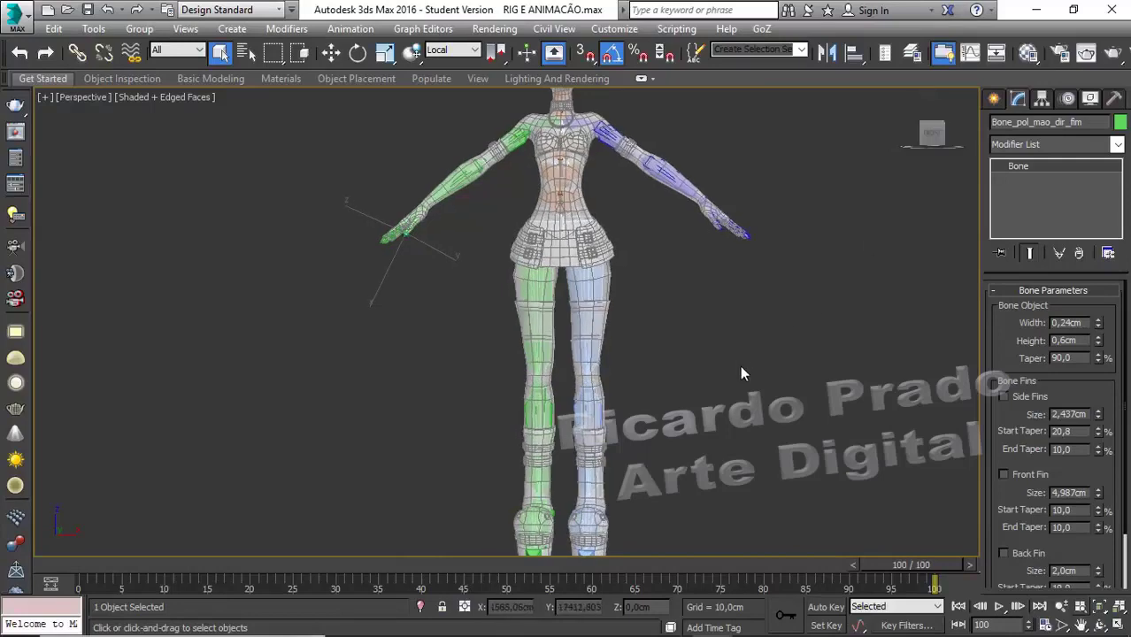
click(923, 131)
drag(931, 133, 912, 164)
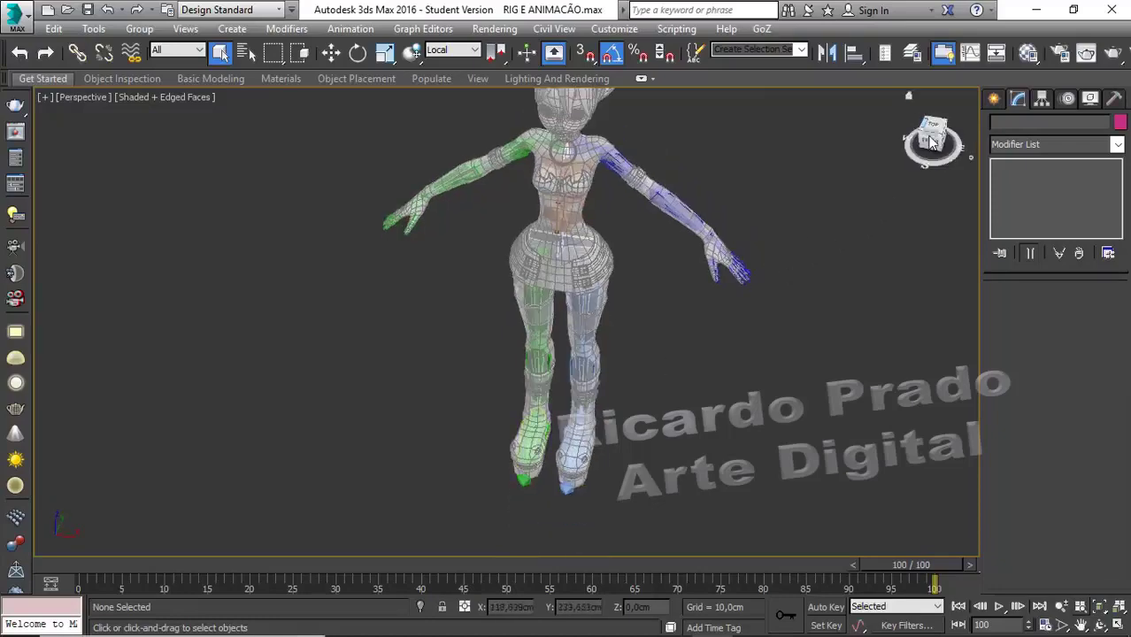
mouse_move(928, 142)
mouse_down()
mouse_move(926, 111)
mouse_move(931, 133)
mouse_up()
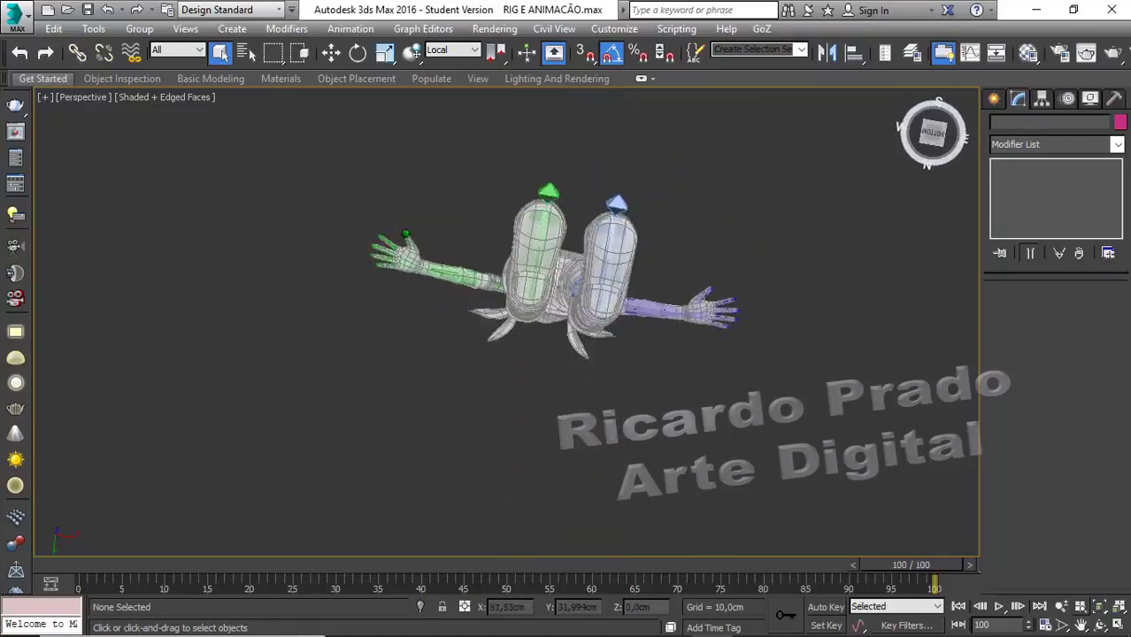
Step: Frame the feet in a straight Bottom view and show the Splines shape types
click(941, 141)
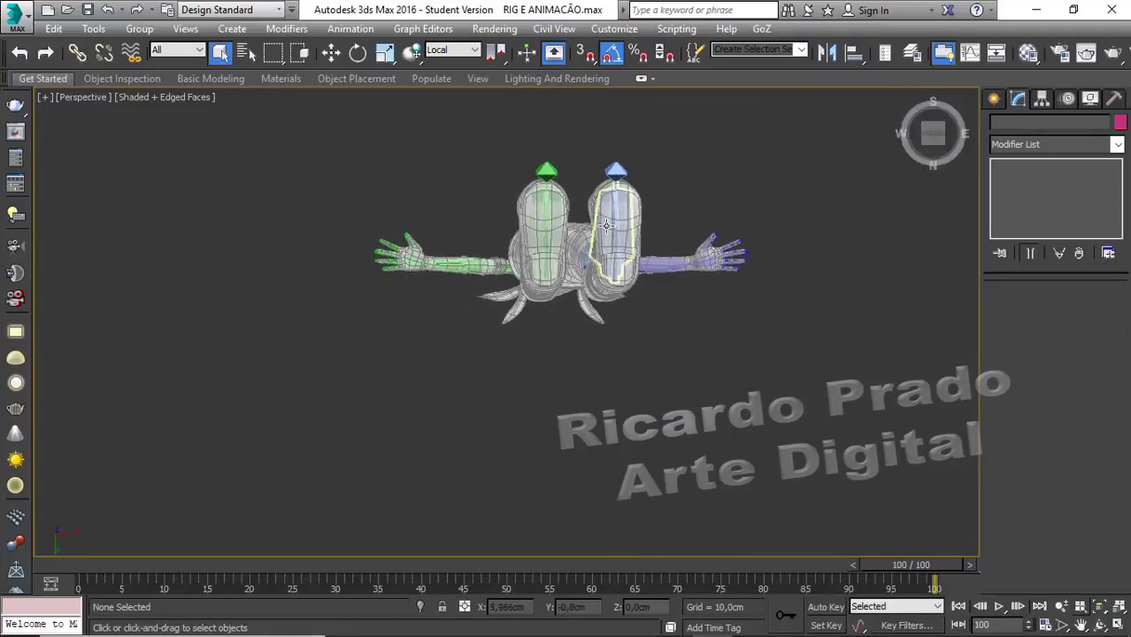
scroll(563, 247, up, 5)
scroll(563, 247, down, 2)
key(b)
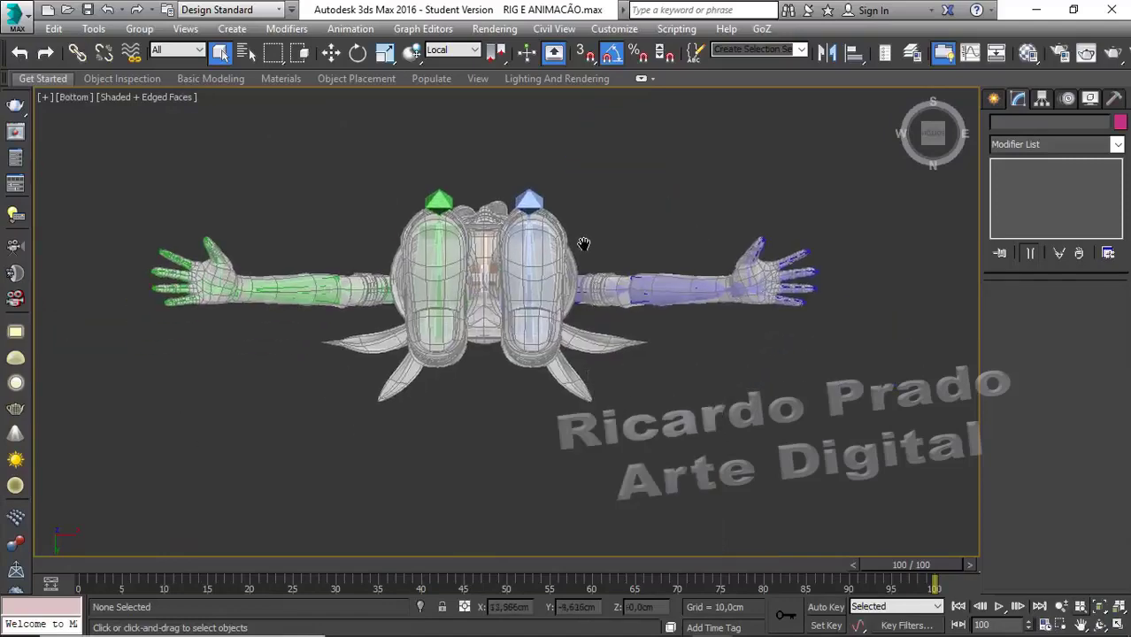
scroll(580, 269, down, 2)
middle_drag(581, 270, 608, 320)
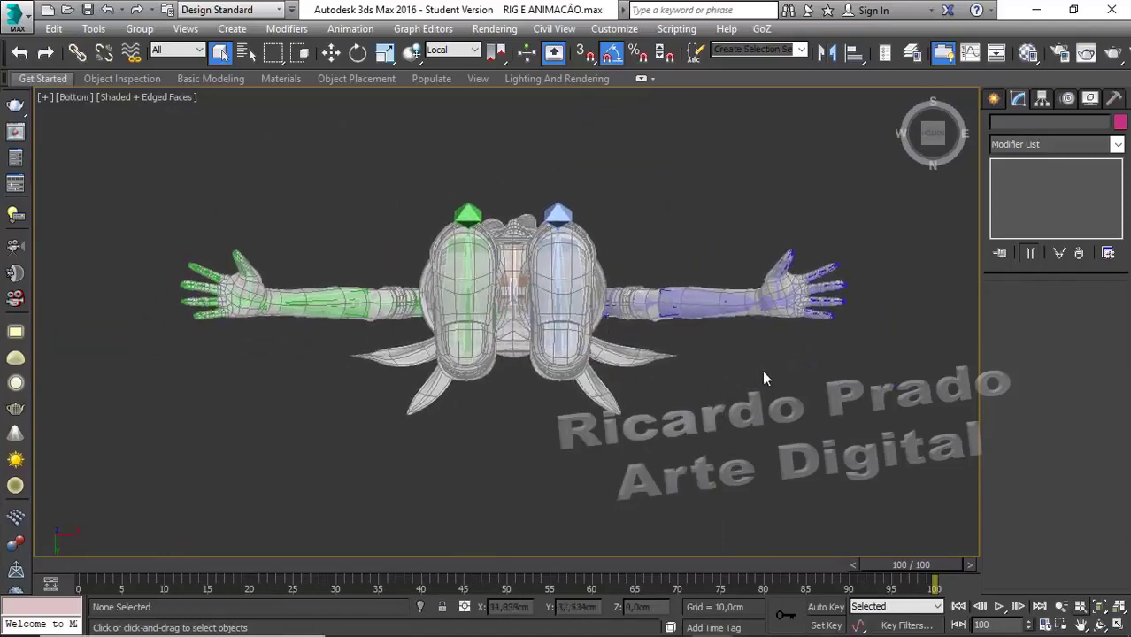
click(994, 98)
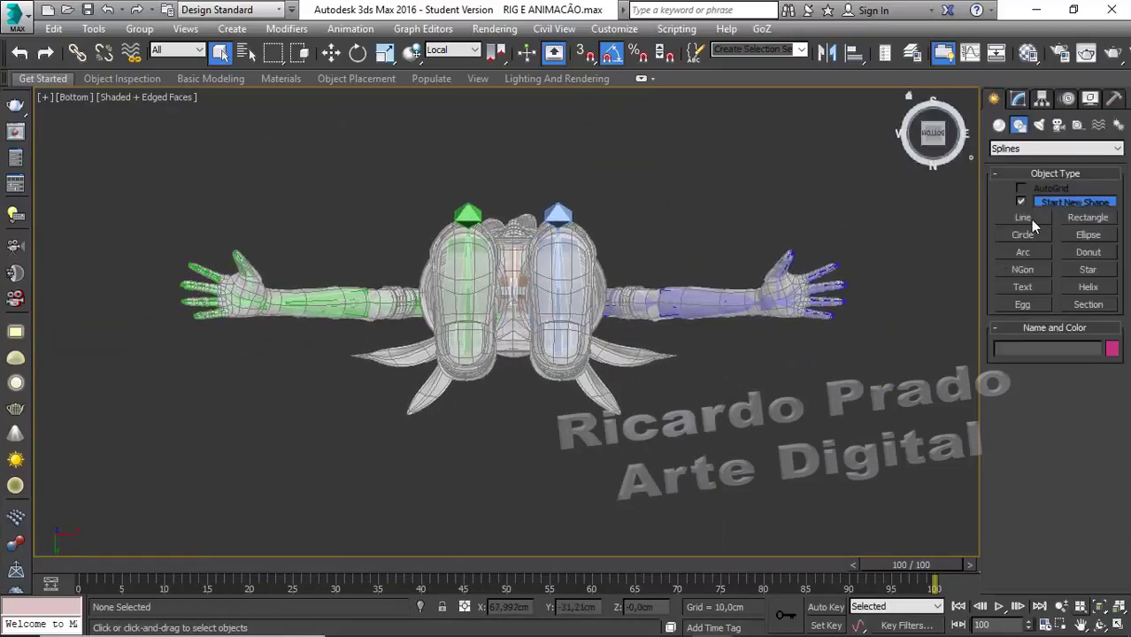
Step: Draw three rectangles over the blue foot in the Bottom view
click(1072, 213)
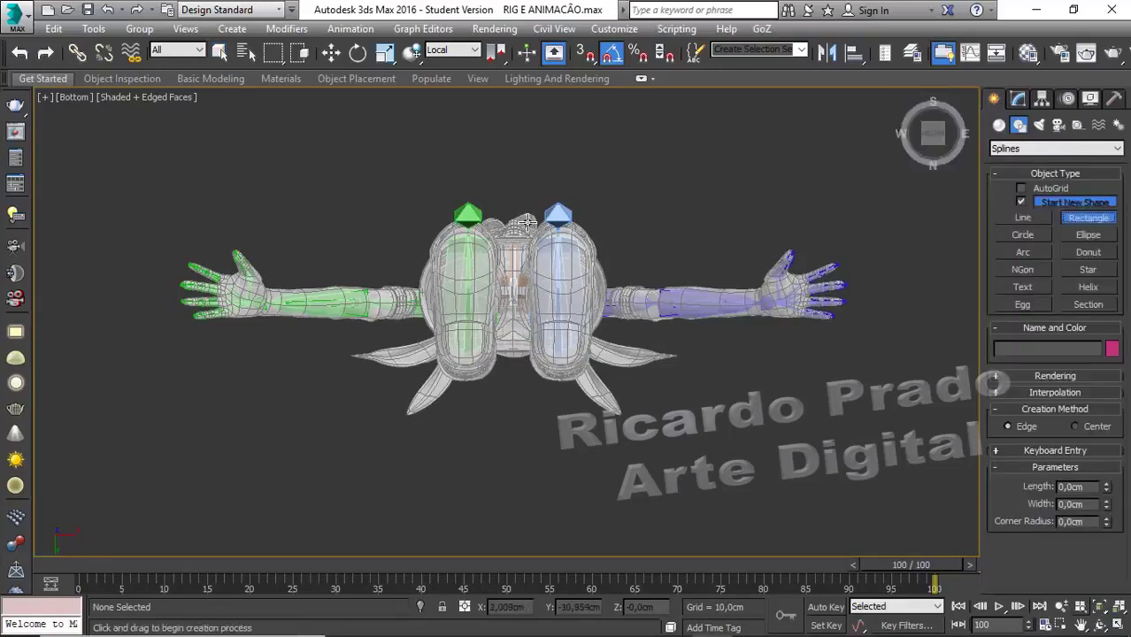
drag(526, 215, 598, 386)
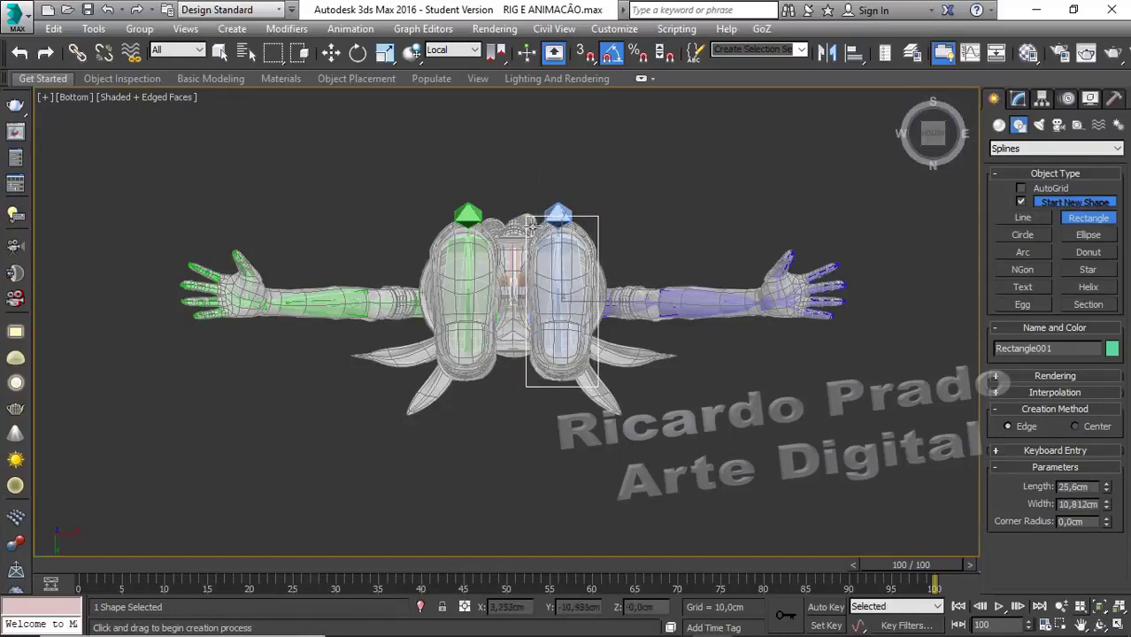
drag(528, 215, 593, 302)
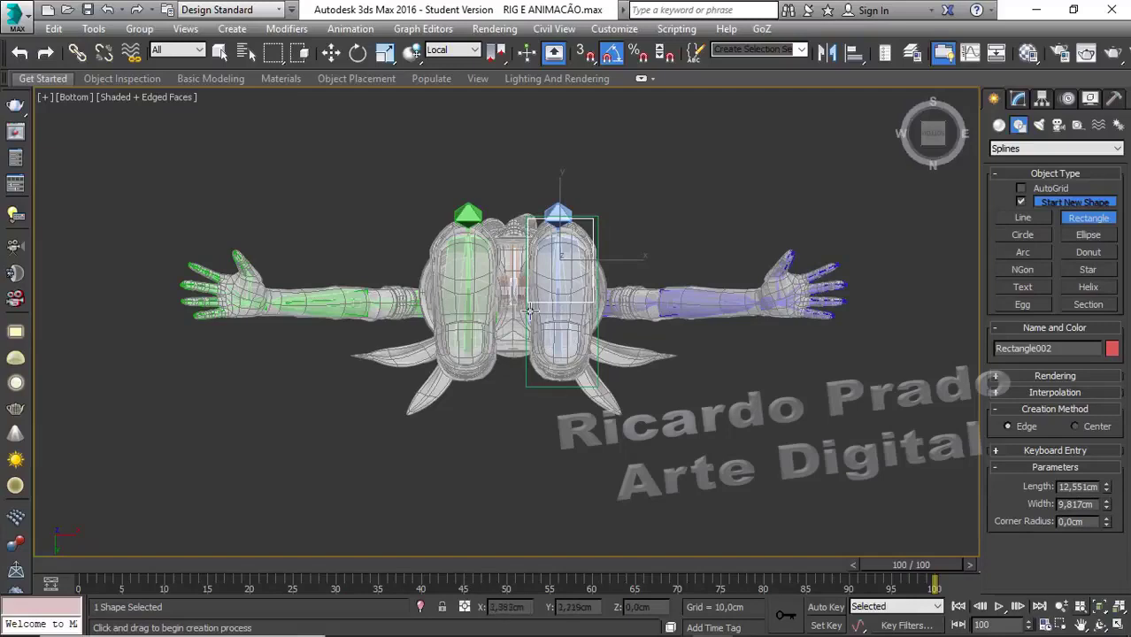
drag(529, 309, 594, 377)
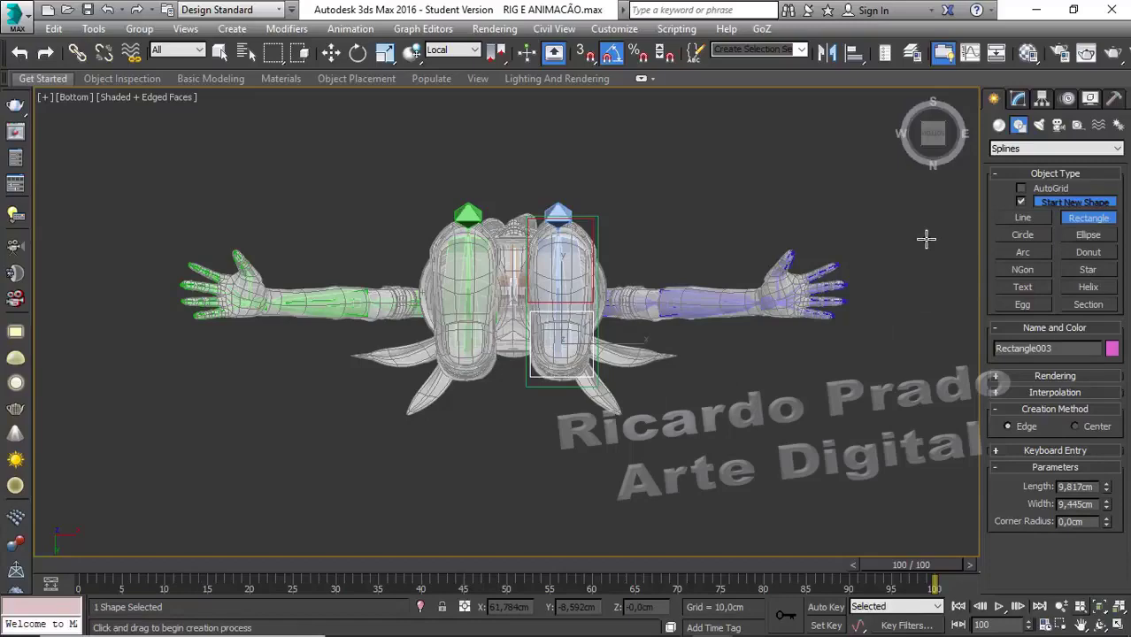
Step: Return to Perspective, zoom in on the feet, and switch to Select Object
key(p)
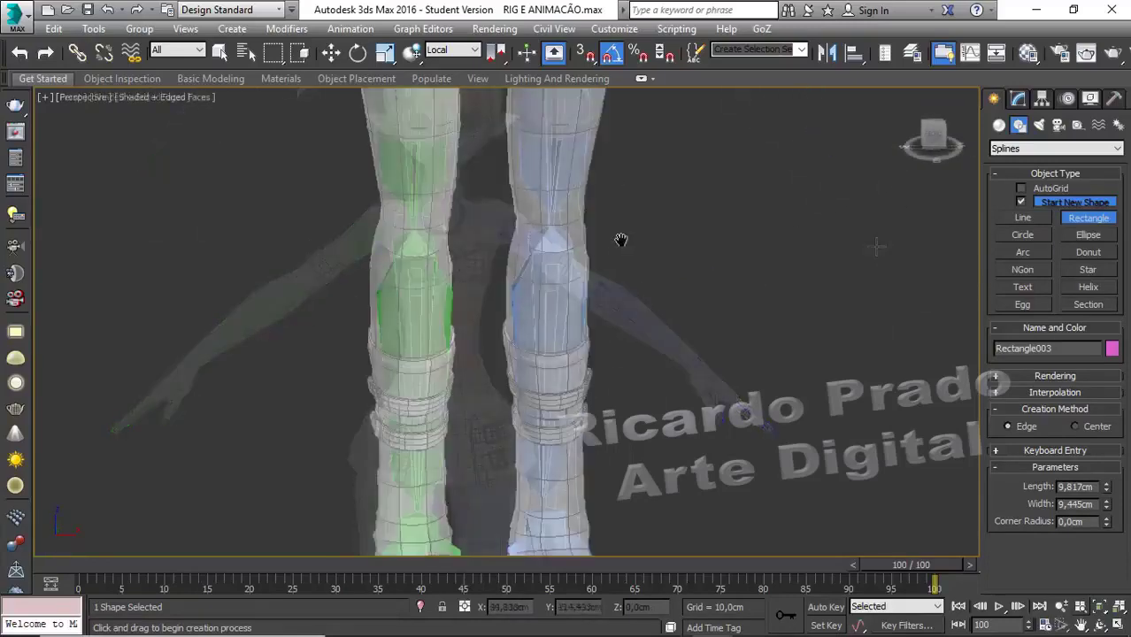
scroll(742, 348, up, 2)
scroll(748, 310, up, 2)
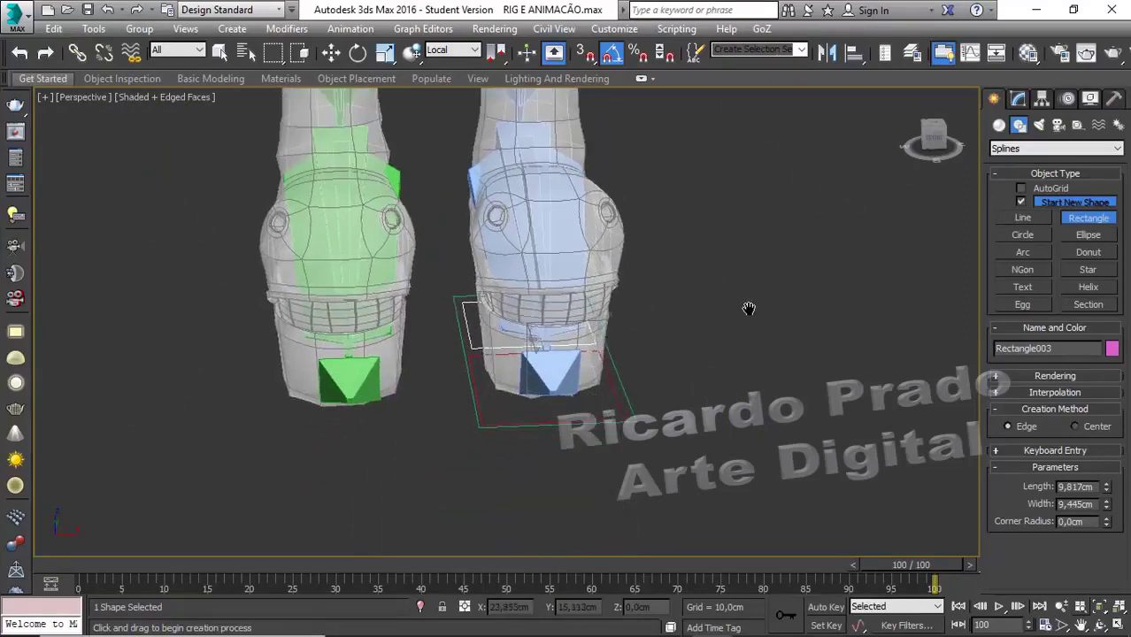
scroll(749, 308, up, 2)
middle_drag(749, 308, 755, 314)
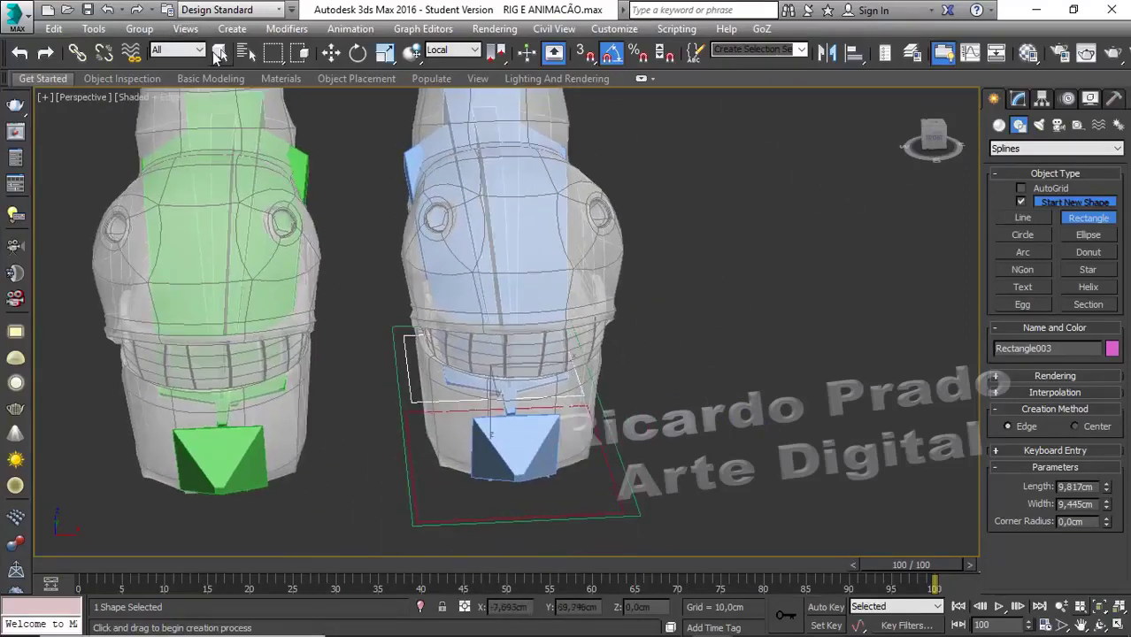
click(220, 52)
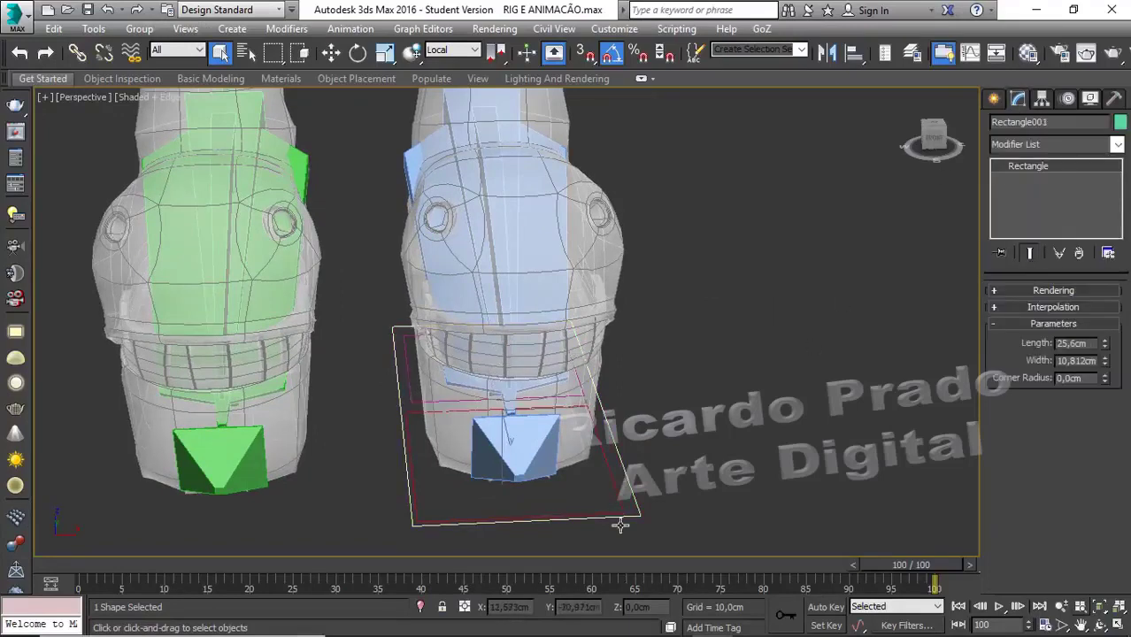
Step: Make Rectangle001 render in the viewport at 0,53cm thickness, then select Rectangle003
click(996, 291)
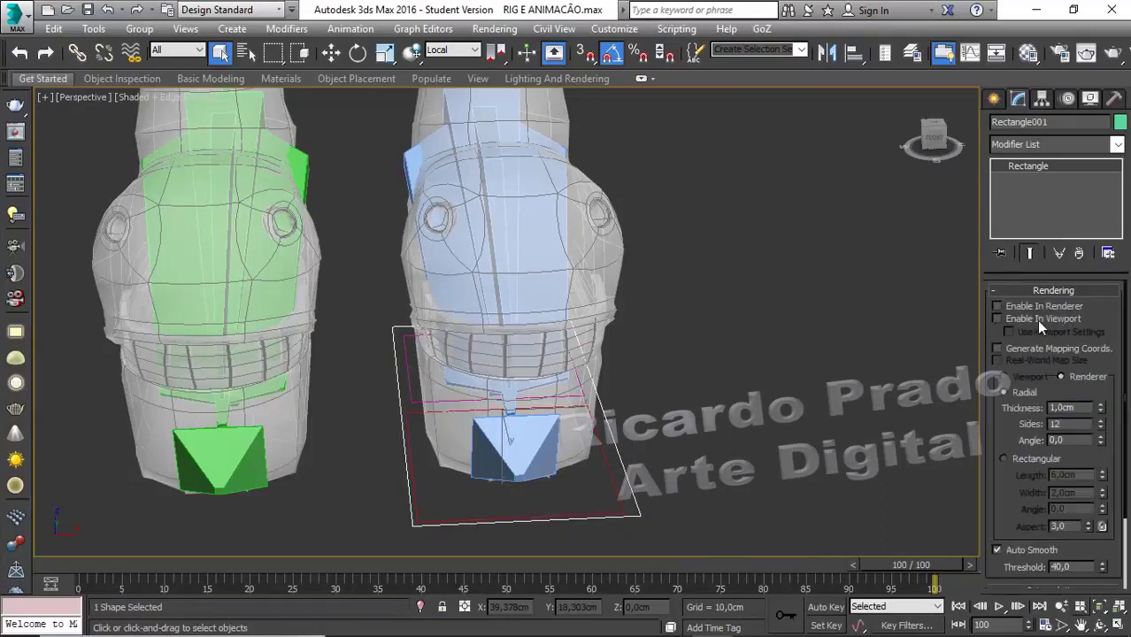
click(997, 318)
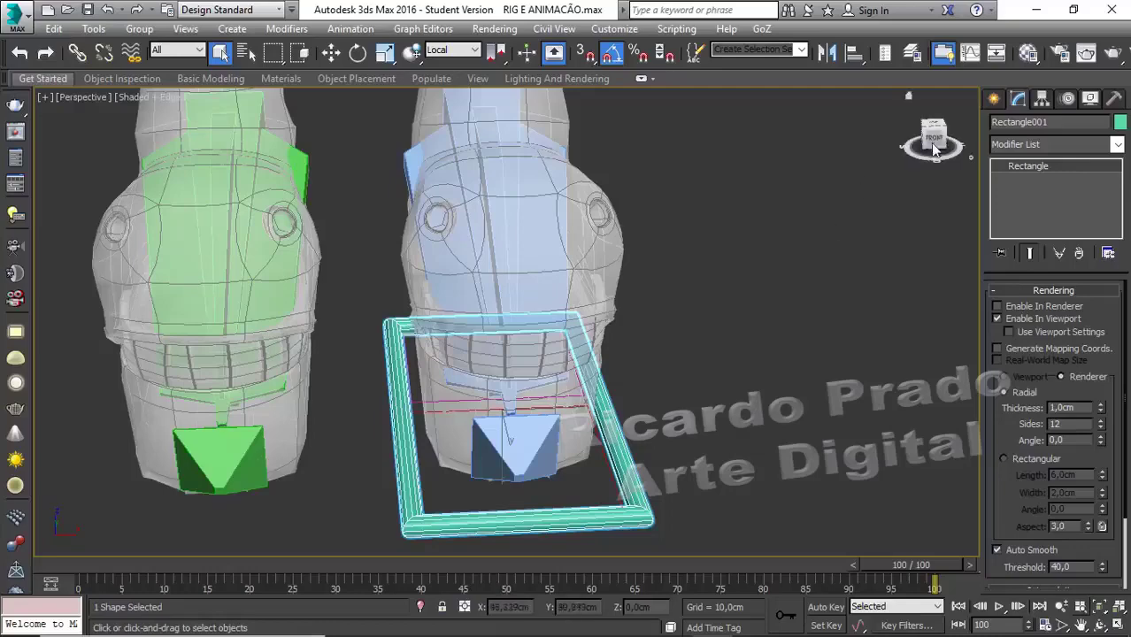
alt+middle_drag(531, 354, 580, 306)
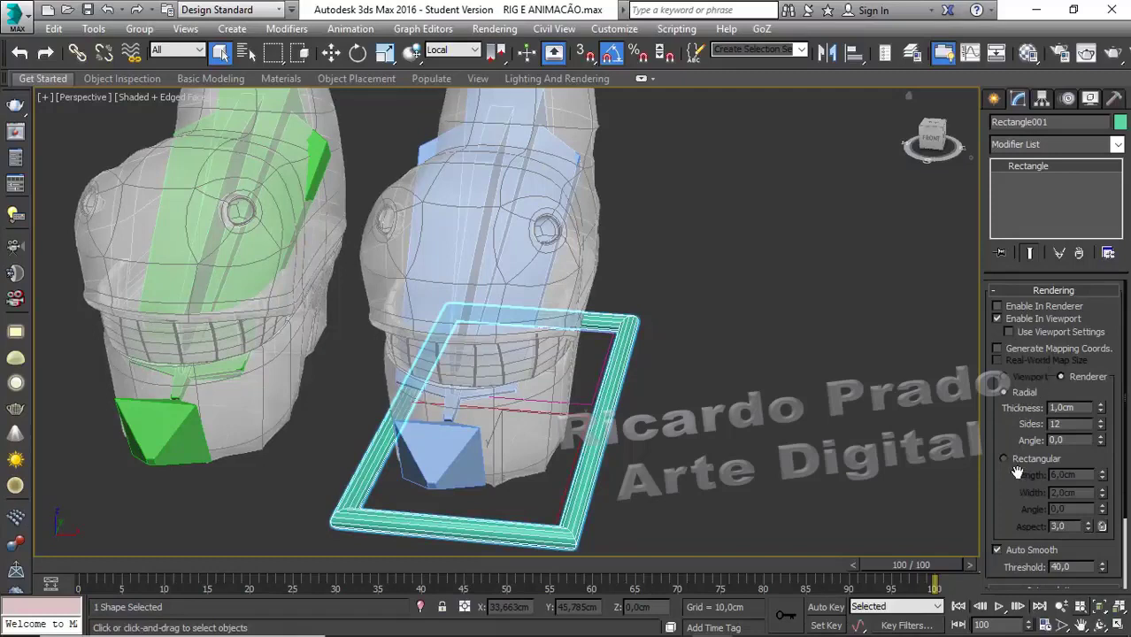
drag(1020, 478, 1027, 416)
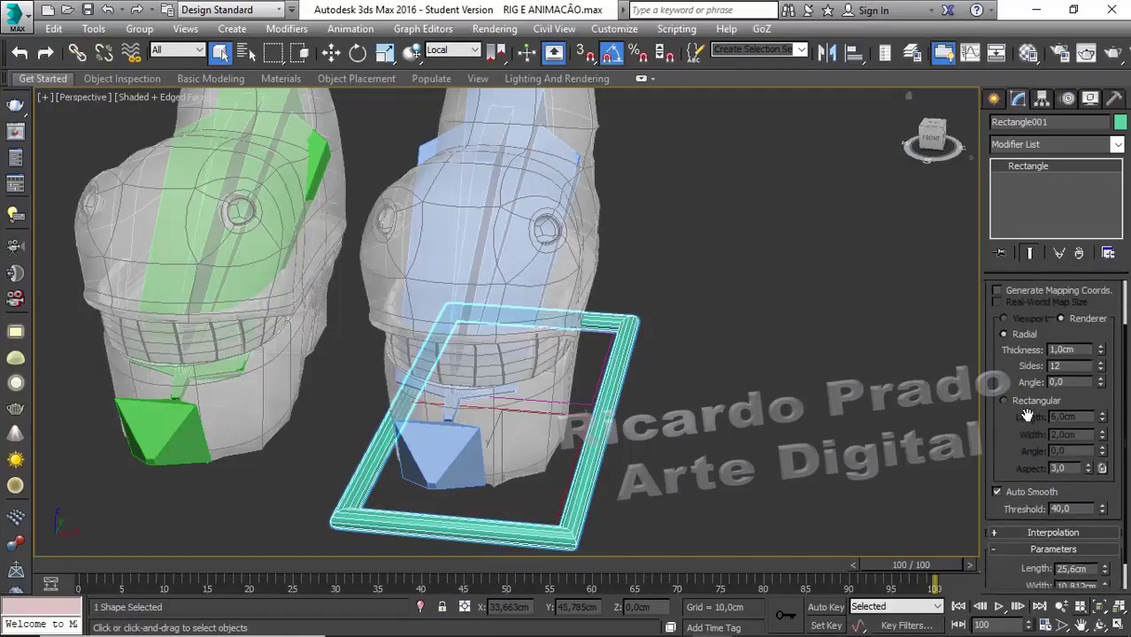
click(1101, 354)
drag(1102, 354, 1099, 387)
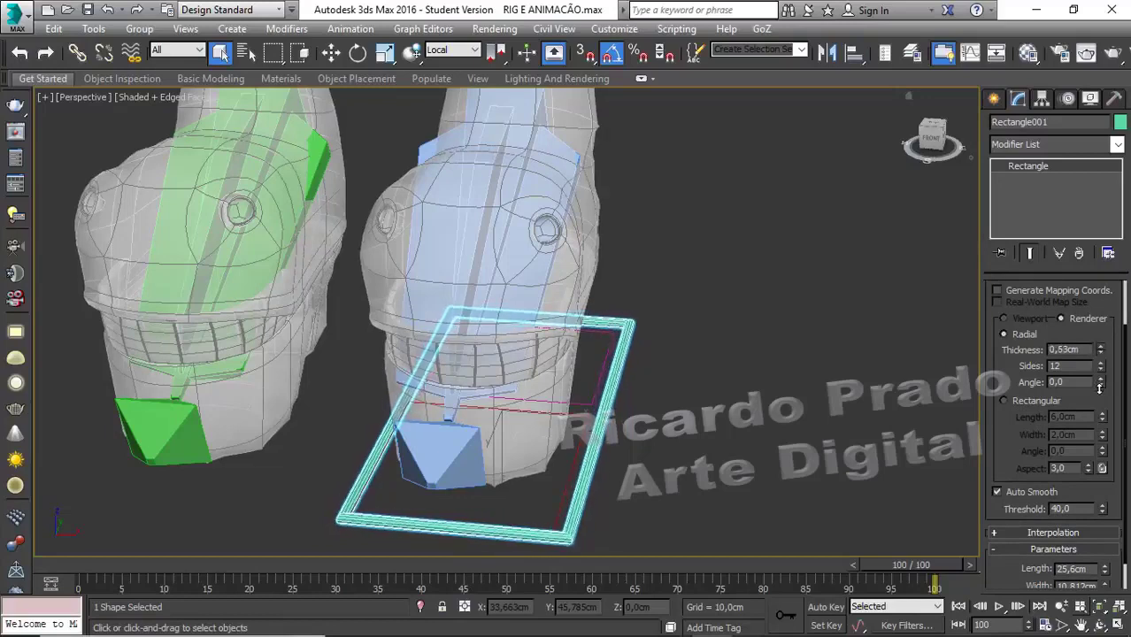
click(598, 385)
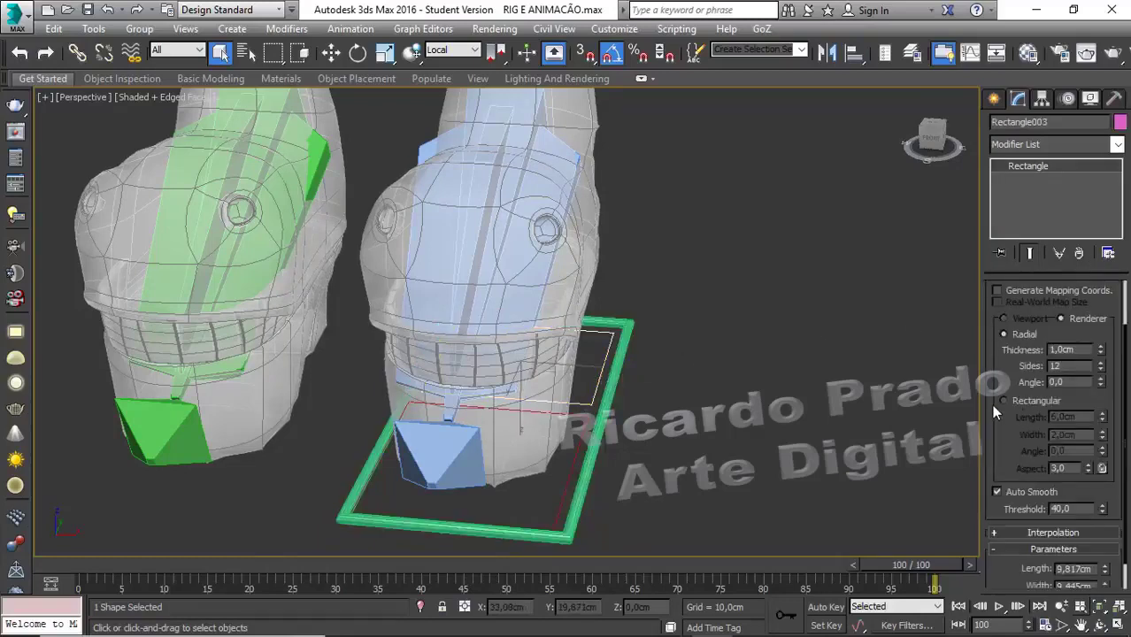
Step: Enable Rectangle003 in the viewport and thin it to about 0,51cm
scroll(999, 418, up, 2)
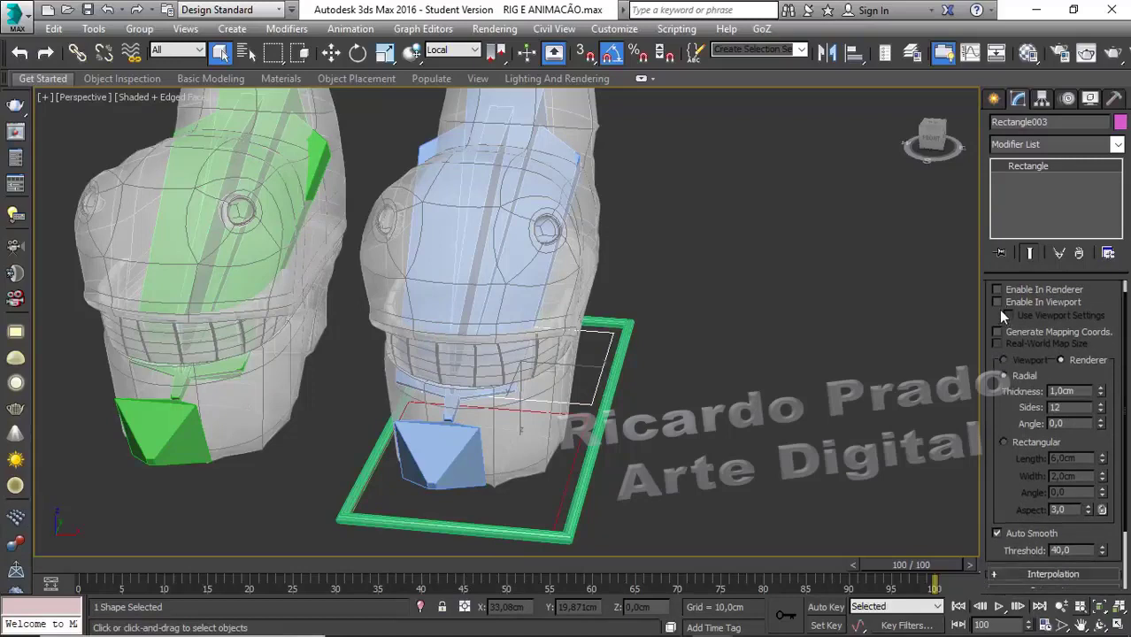
click(997, 303)
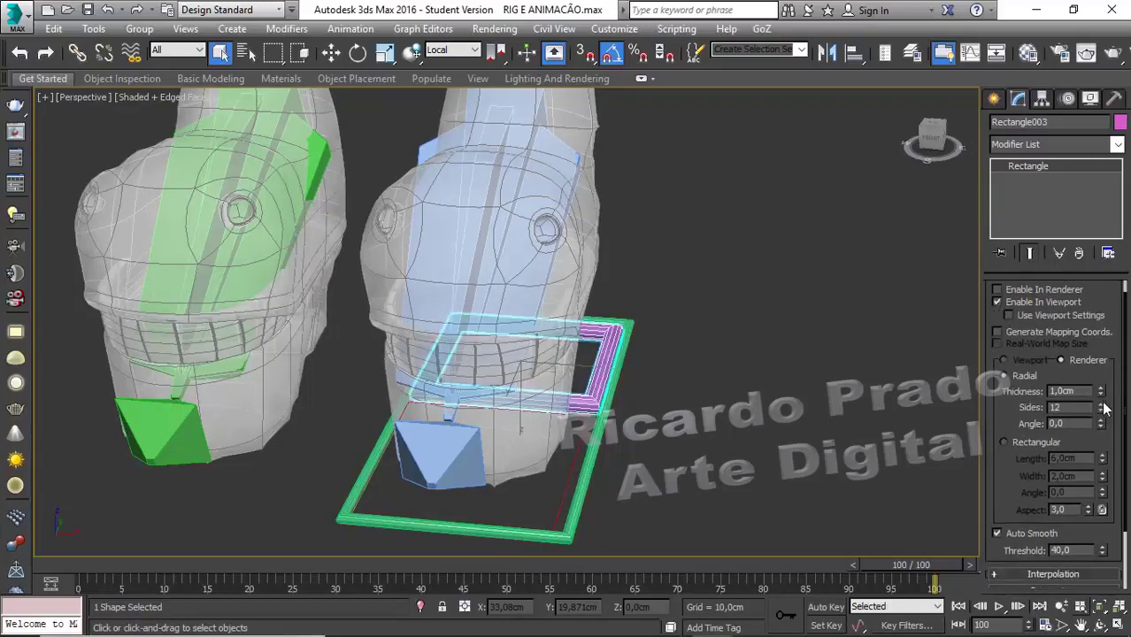
drag(1102, 396, 1103, 440)
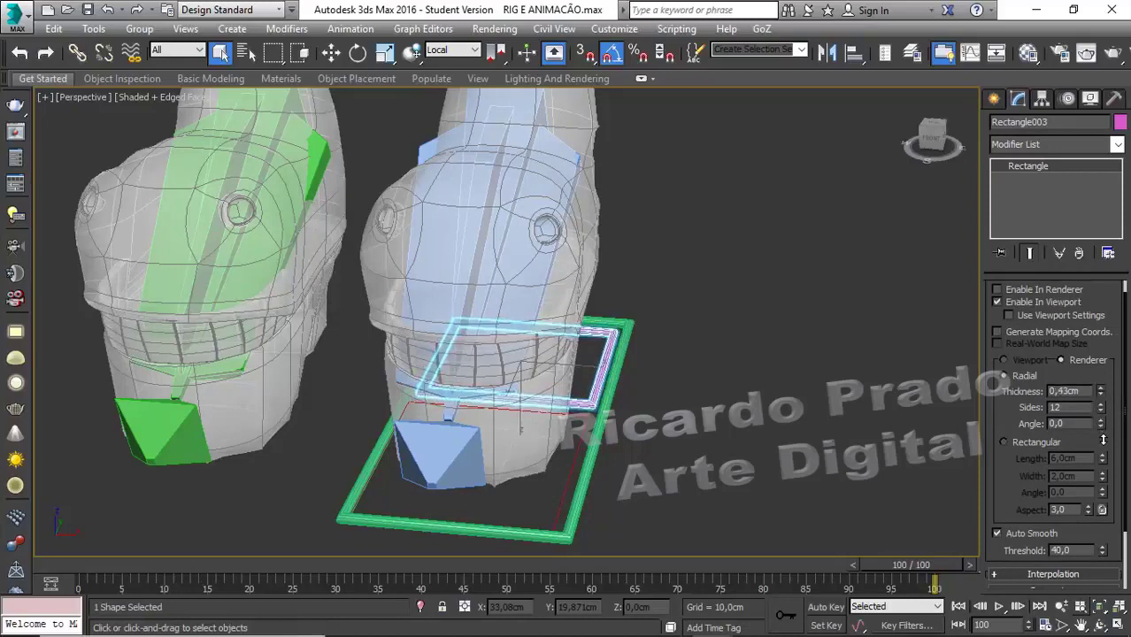
Step: Draw Rectangle002 at the right foot, viewport-enabled at 0,44cm, sized 10,794cm by 8,934cm
drag(552, 478, 561, 488)
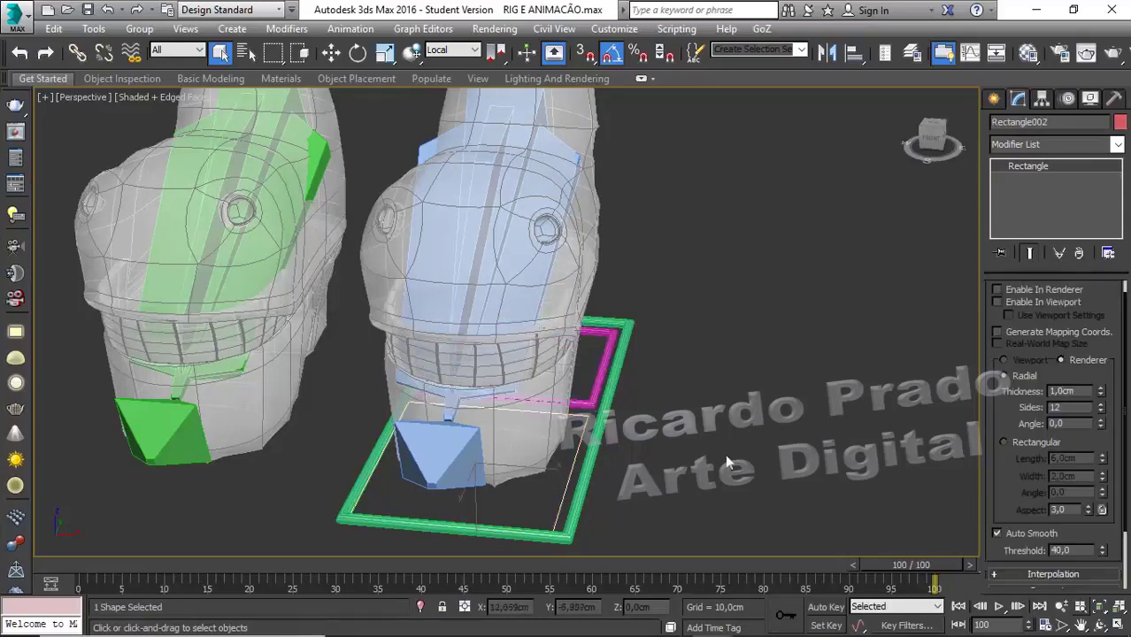
click(998, 303)
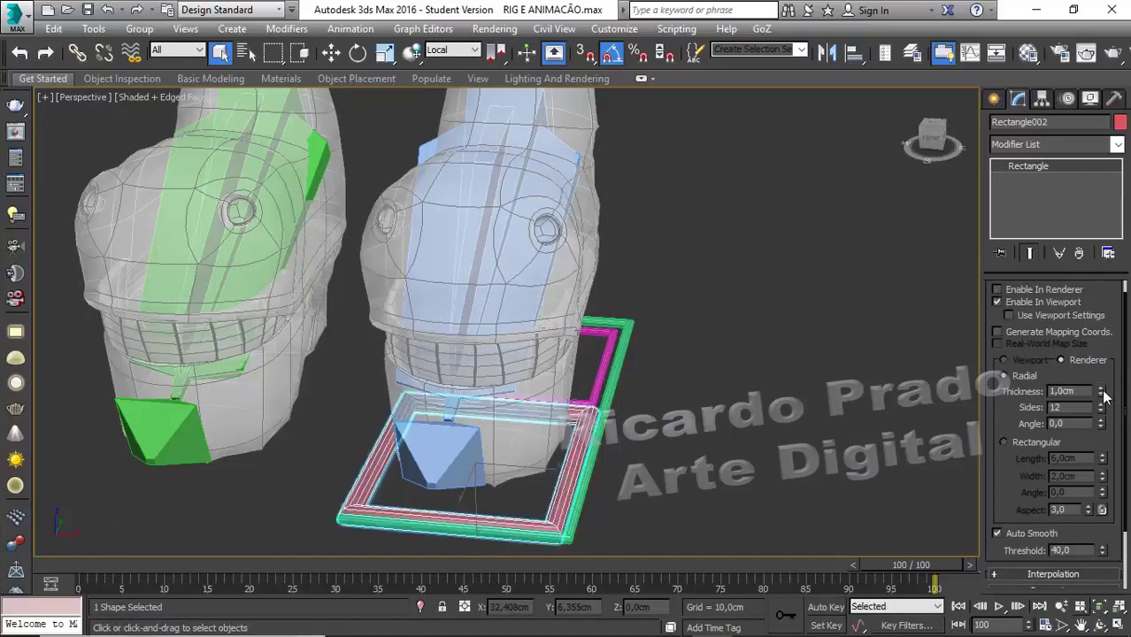
drag(1100, 396, 1101, 436)
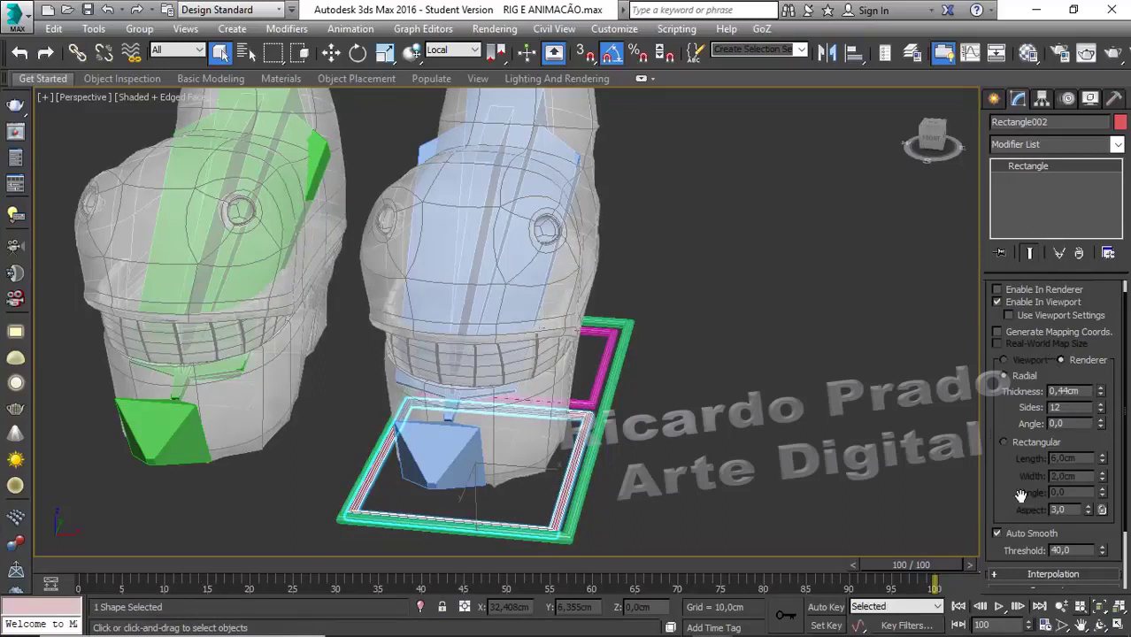
scroll(1020, 500, down, 2)
scroll(1020, 500, down, 1)
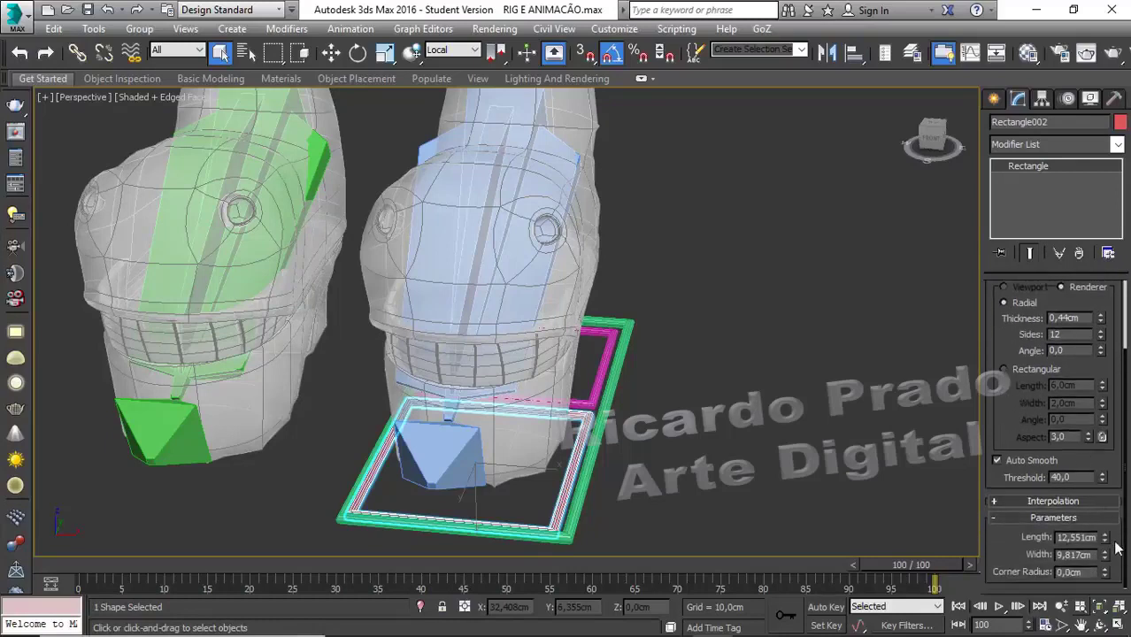
mouse_move(1104, 555)
mouse_down()
mouse_move(1097, 572)
mouse_move(1102, 557)
mouse_up()
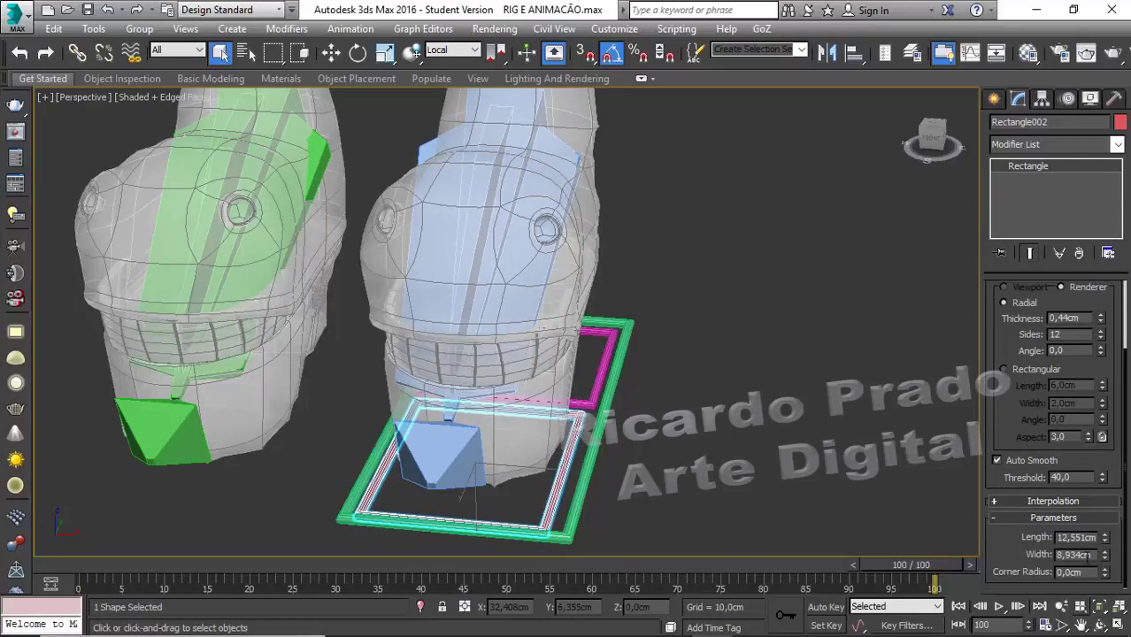
drag(1105, 542, 1105, 552)
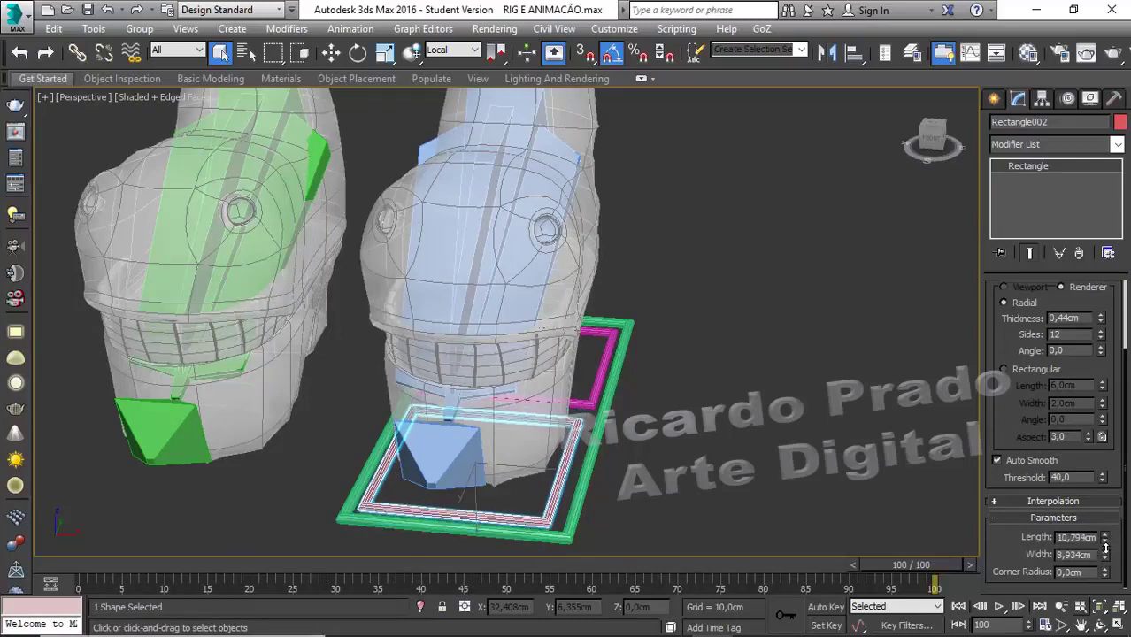
Step: Deselect the rectangle, zoom in on the boot in the Left view, and show spline creation
click(331, 52)
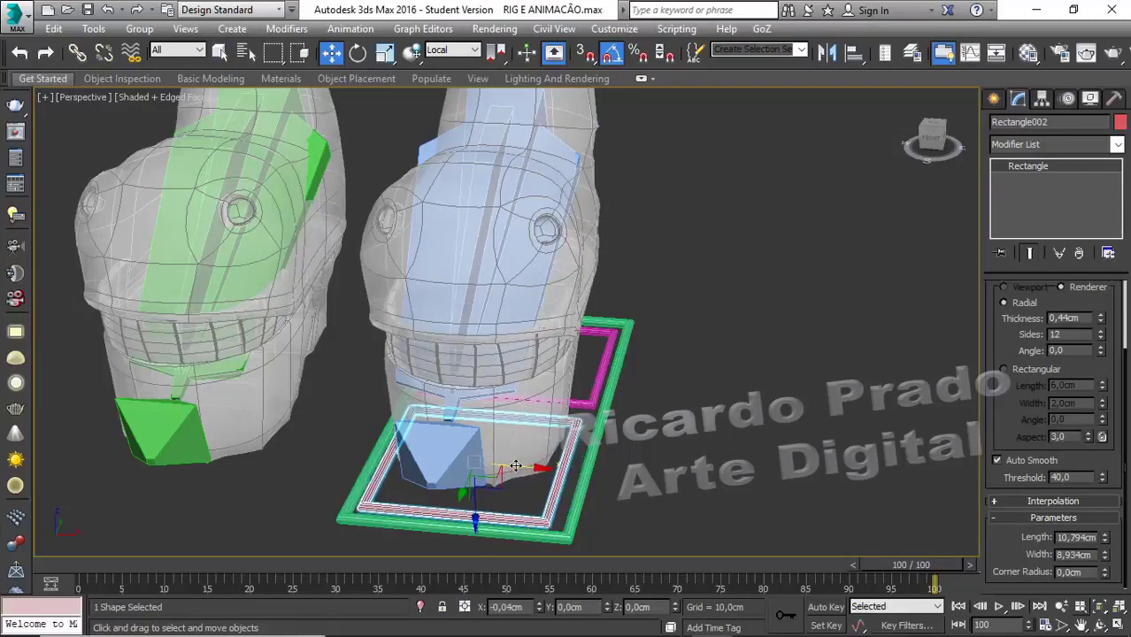
alt+middle_drag(517, 466, 246, 539)
click(264, 490)
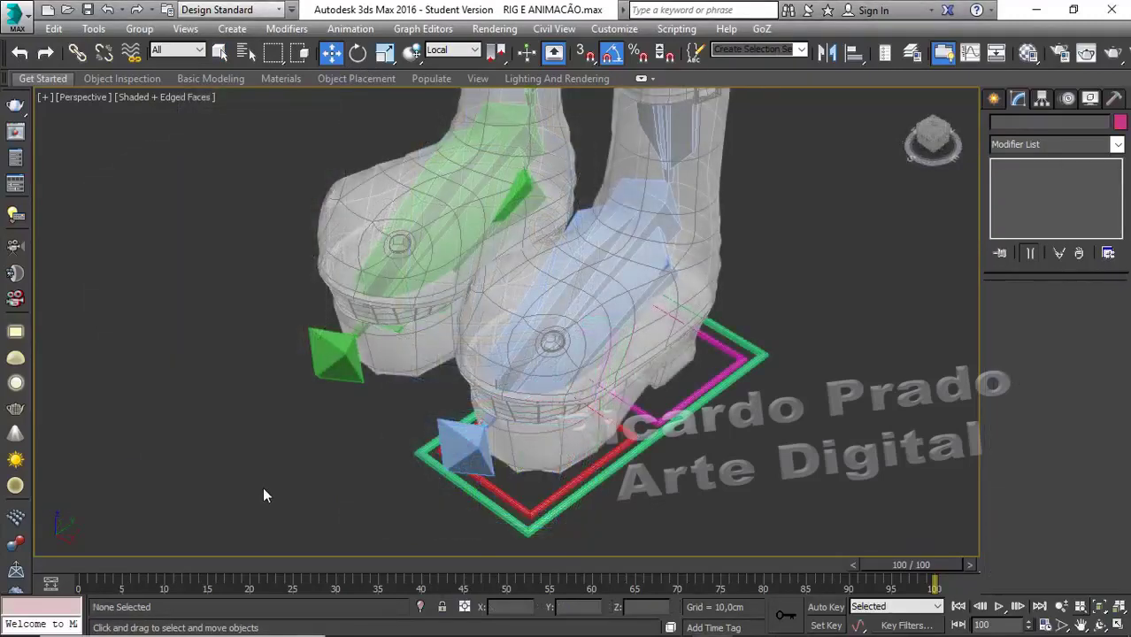
key(l)
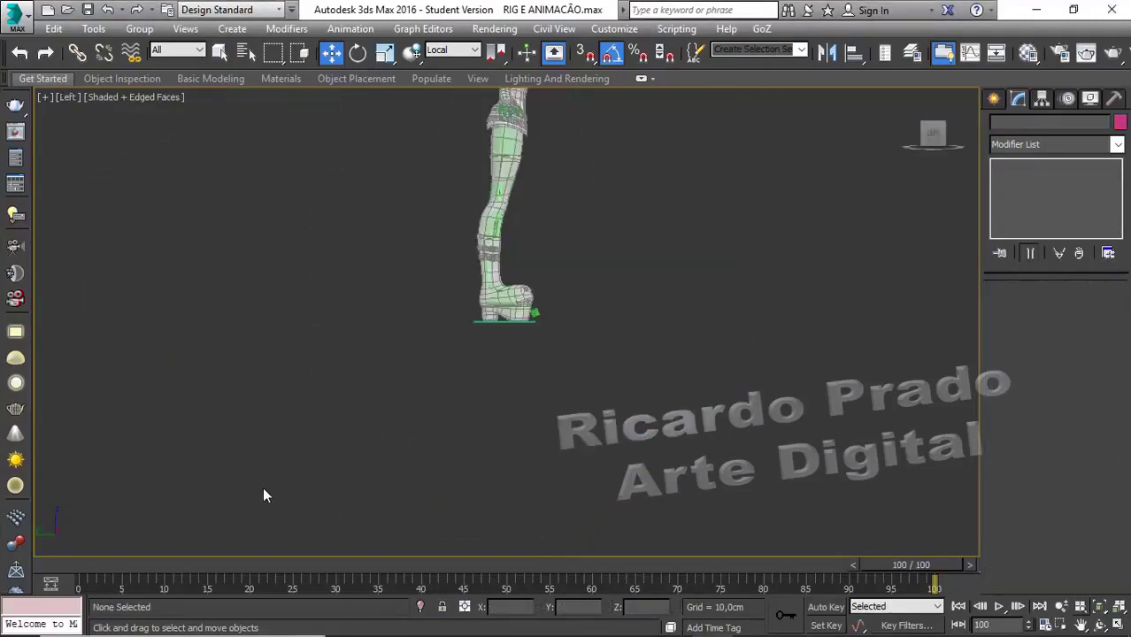
scroll(532, 371, up, 3)
scroll(631, 354, up, 3)
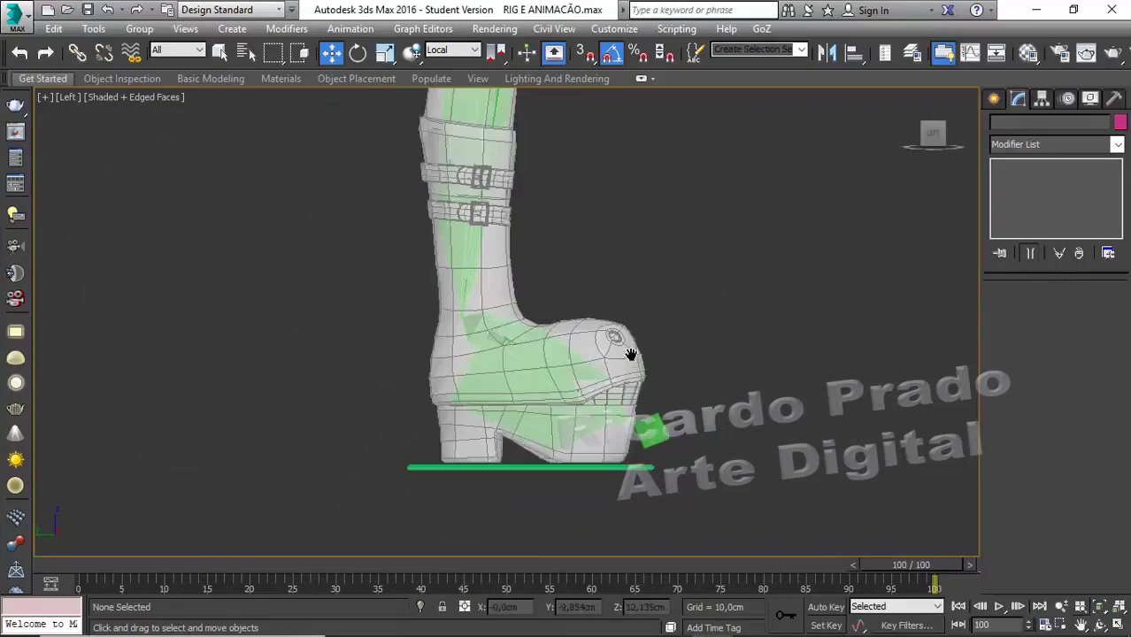
click(996, 101)
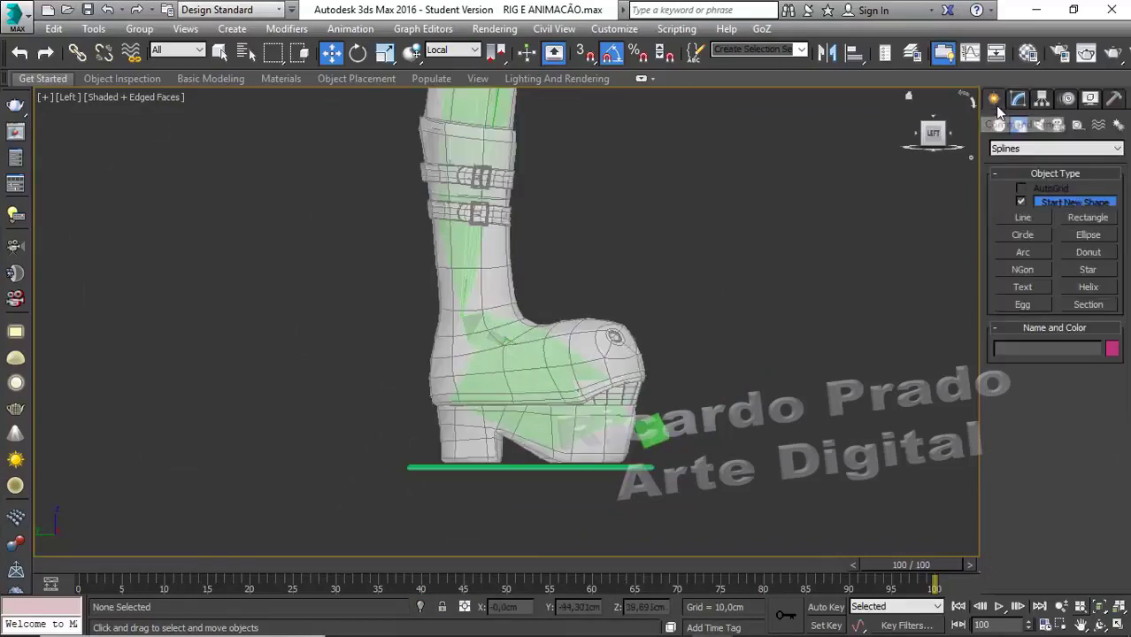
Step: Draw a circle at the boot's toe in Left view, then frame the legs in Front view
click(1023, 234)
drag(644, 407, 669, 452)
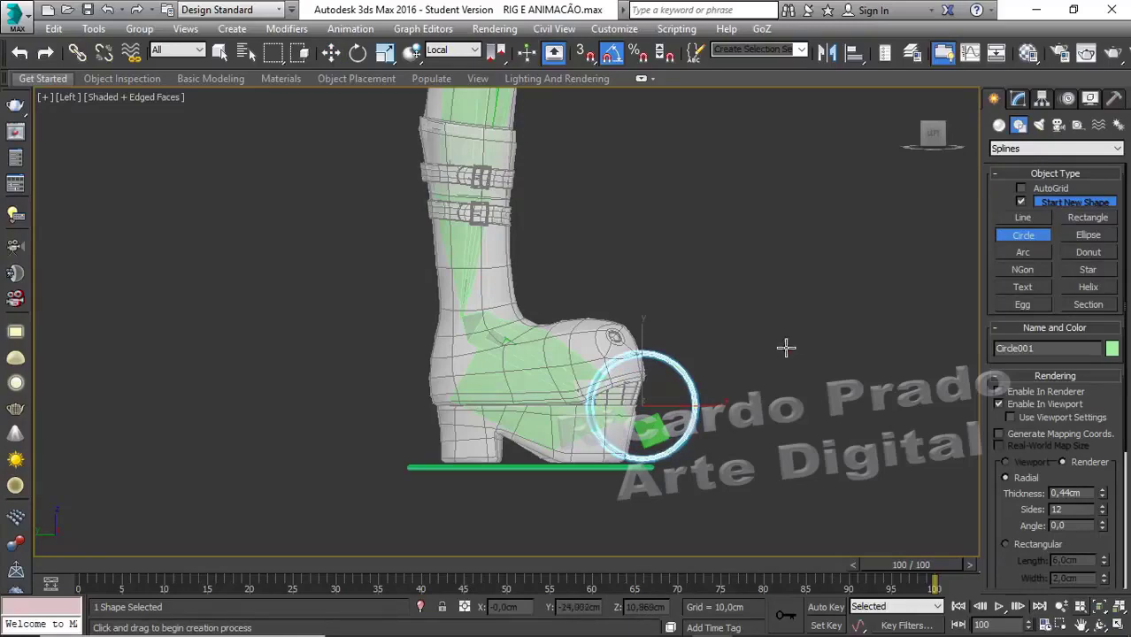
key(f)
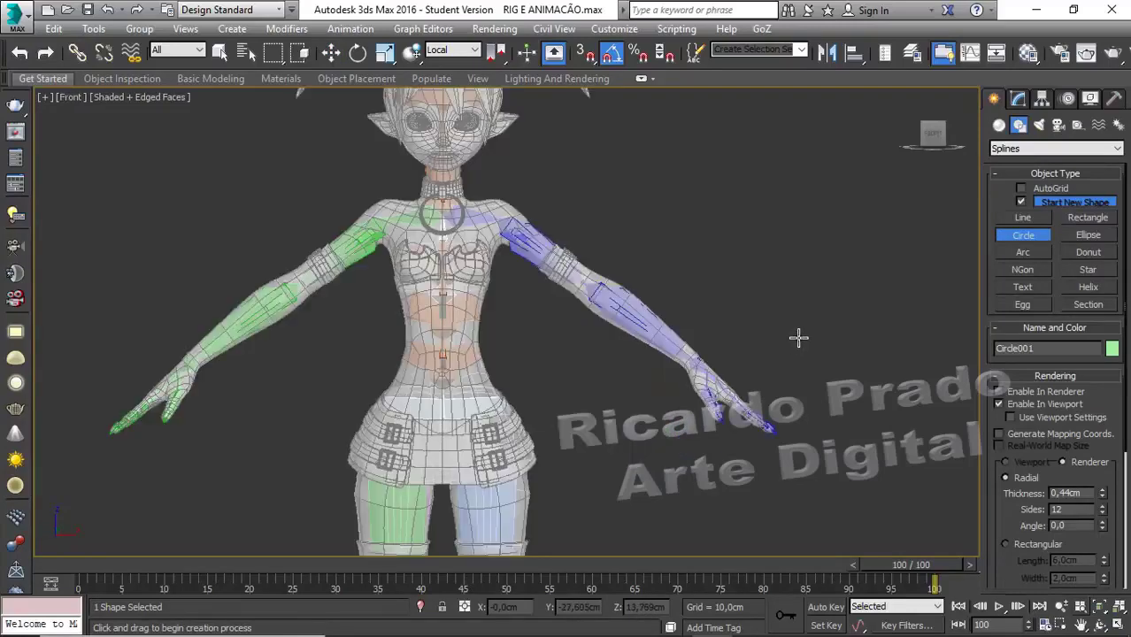
middle_drag(551, 454, 699, 254)
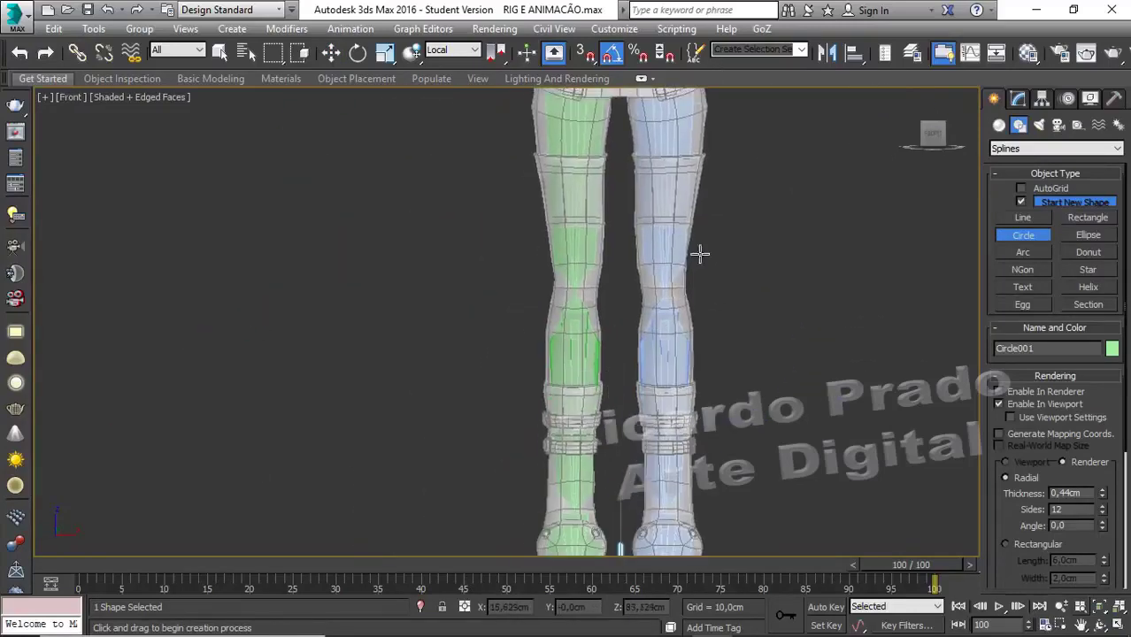
scroll(606, 371, down, 2)
scroll(575, 333, down, 2)
scroll(531, 265, down, 1)
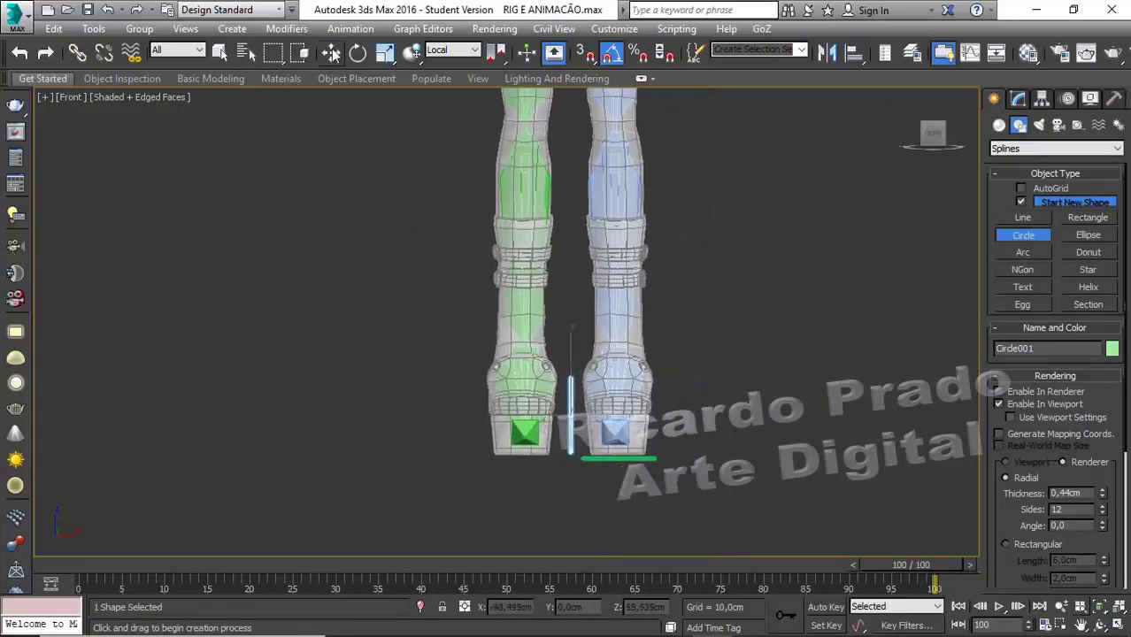
Step: Move the circle onto the right boot and lower it to the toe
click(330, 52)
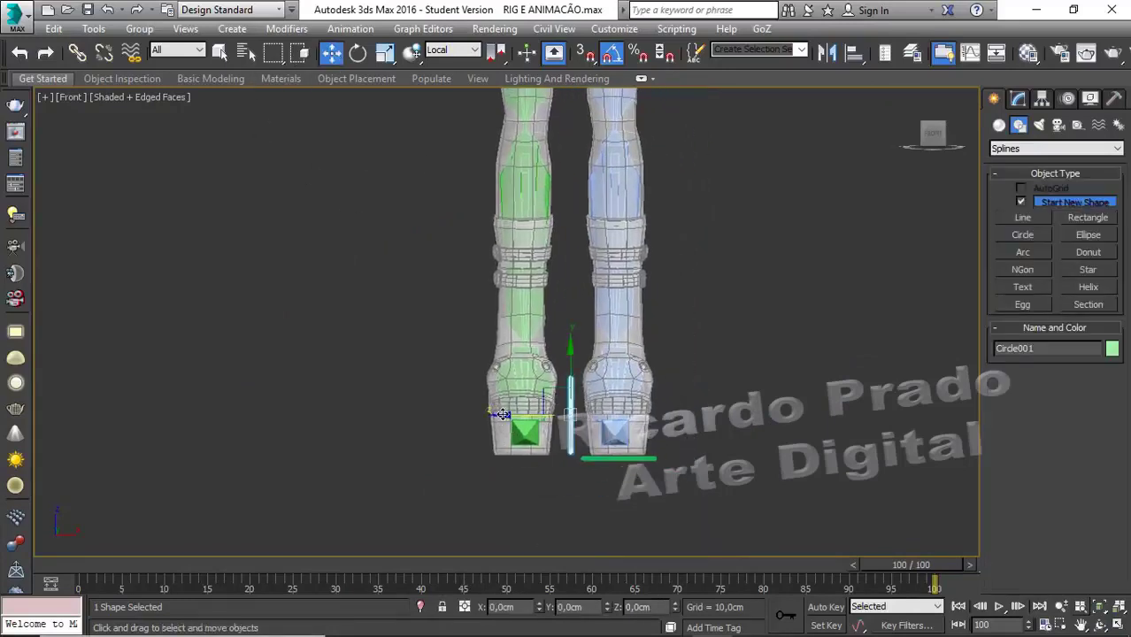
drag(502, 415, 549, 428)
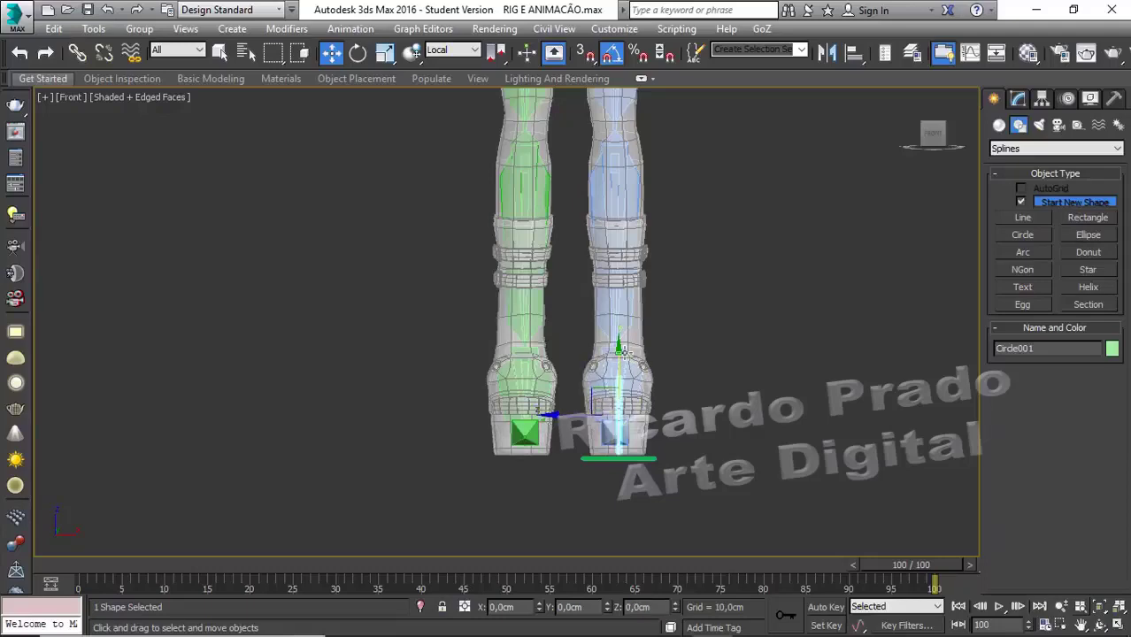
drag(620, 349, 619, 364)
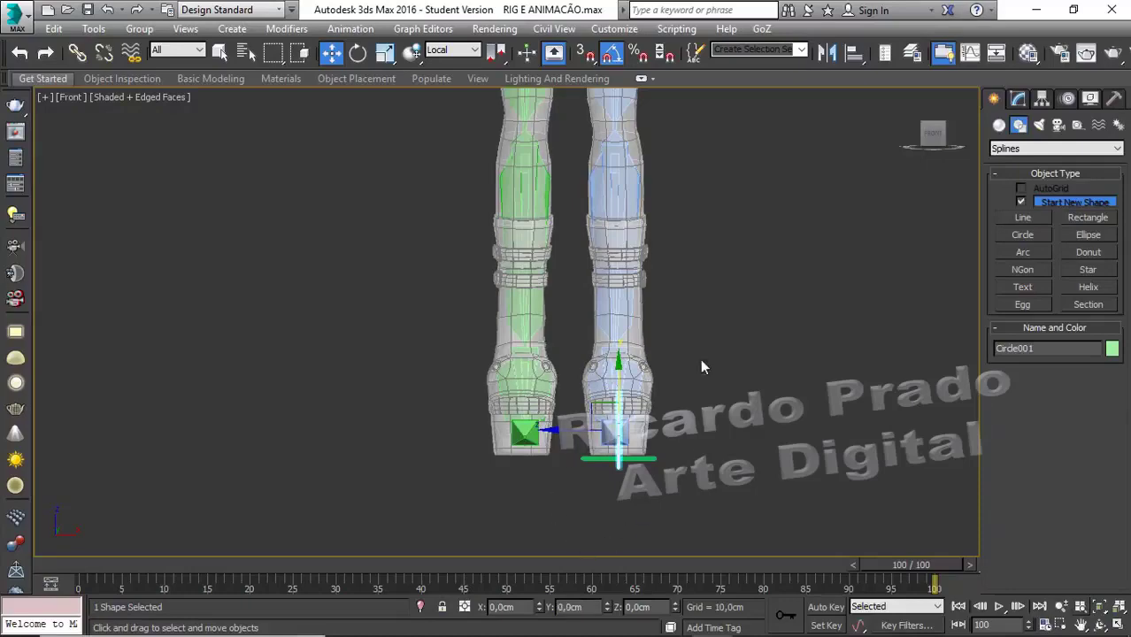
mouse_move(934, 150)
mouse_down()
mouse_move(912, 164)
mouse_move(934, 151)
mouse_up()
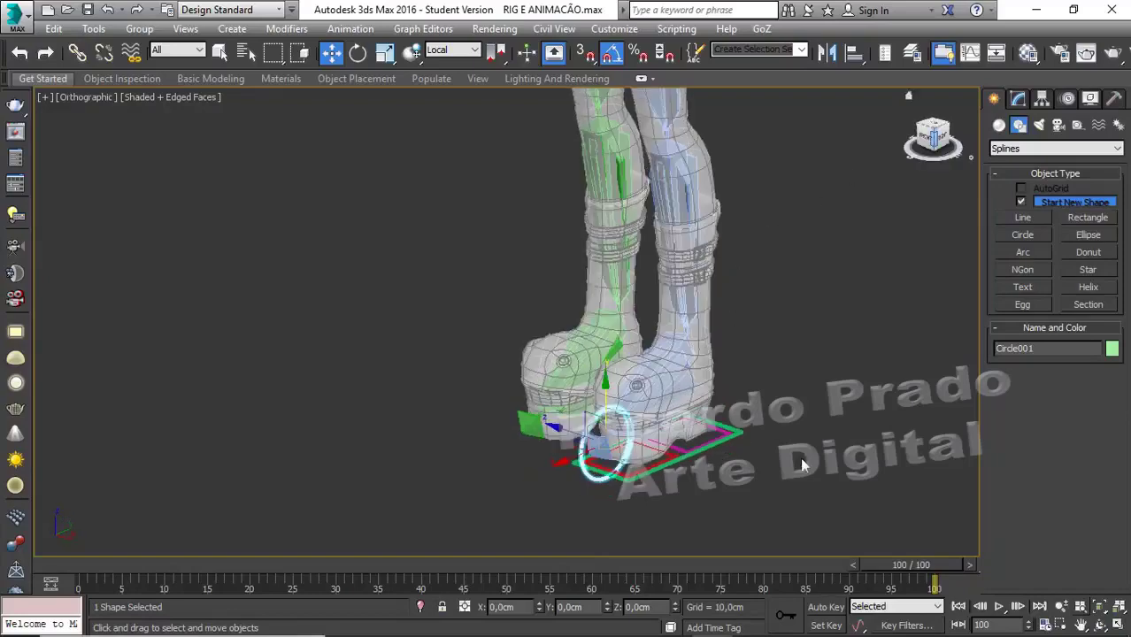
scroll(783, 420, up, 2)
scroll(771, 357, up, 3)
middle_drag(771, 358, 836, 365)
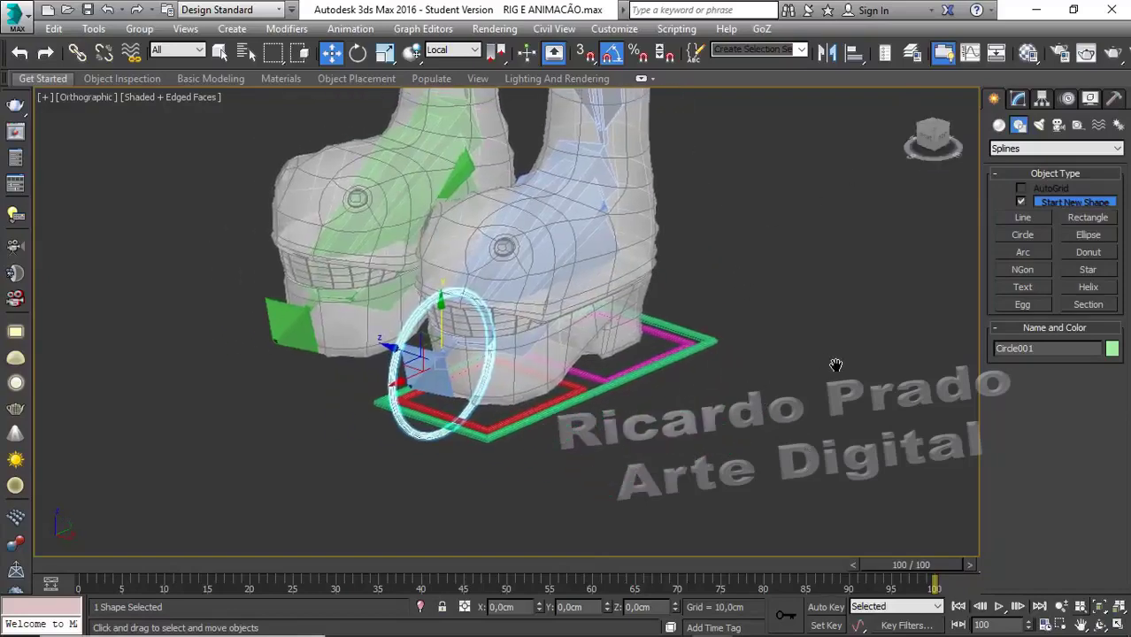